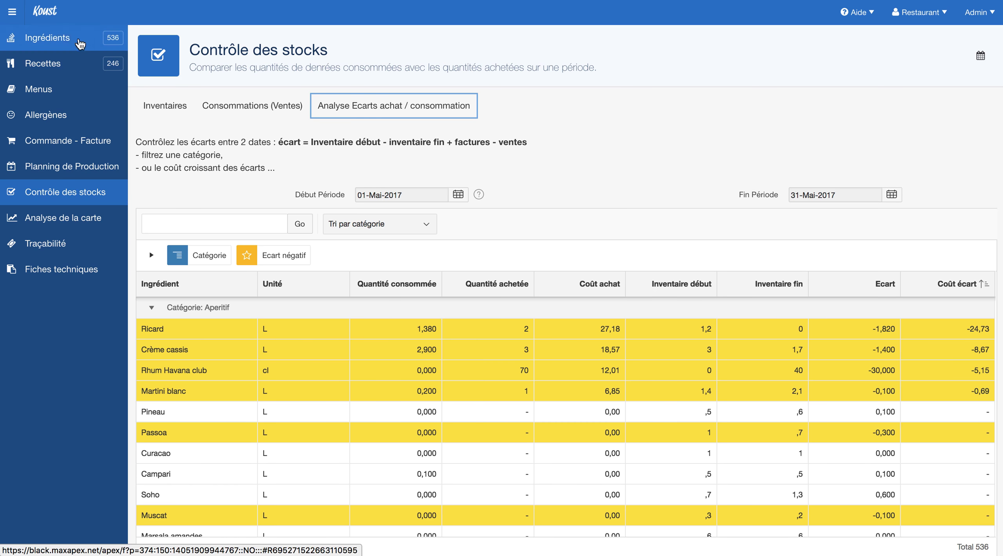
- View the LE ROY supplier invoice delivered 10-AVR.-18, then close it
{"action": "left_click", "coordinate": [59, 38]}
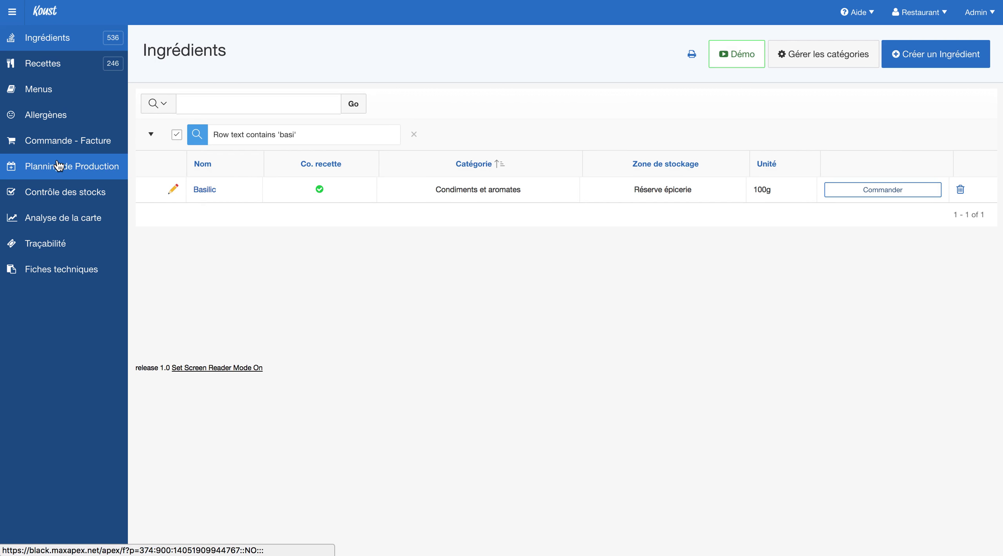
{"action": "left_click", "coordinate": [55, 142]}
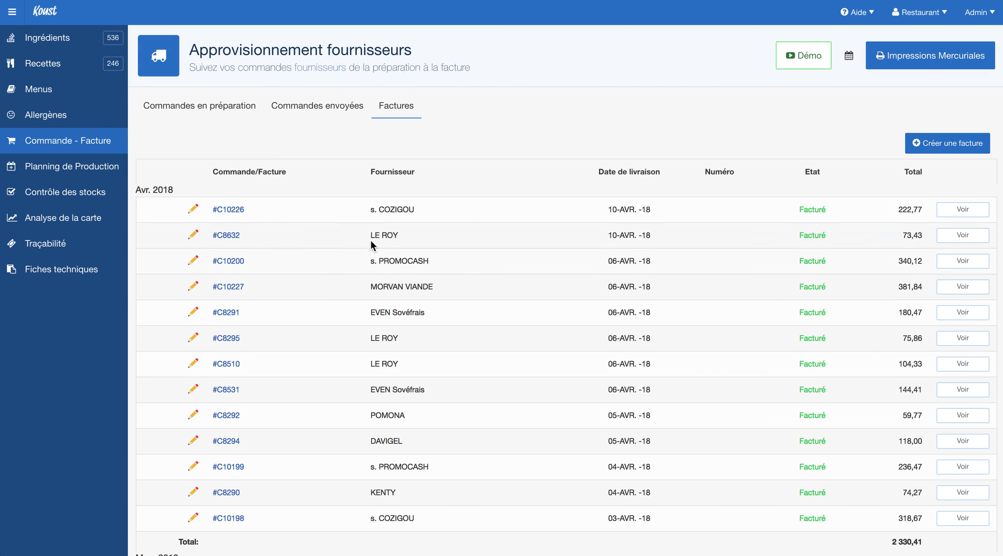
{"action": "left_click", "coordinate": [225, 240]}
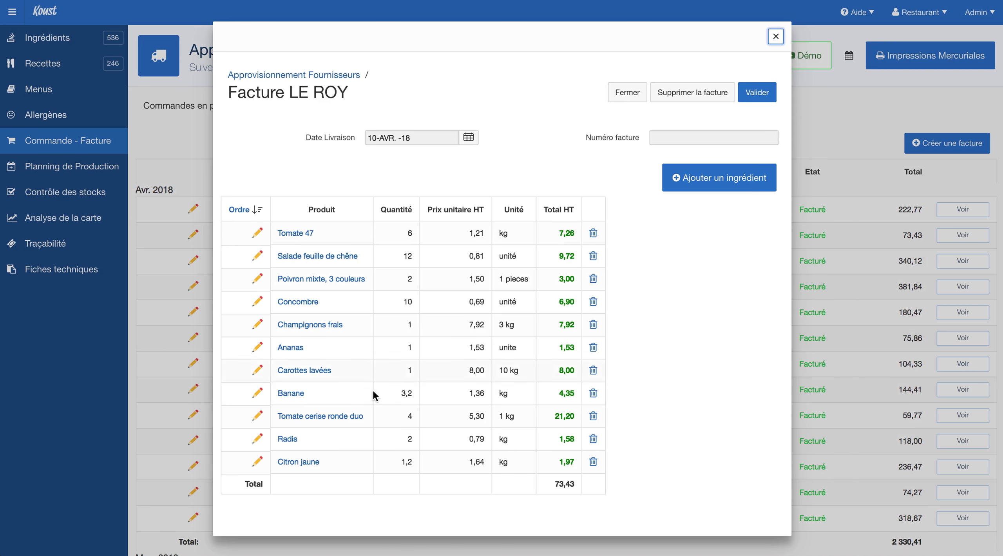
{"action": "left_click", "coordinate": [776, 38]}
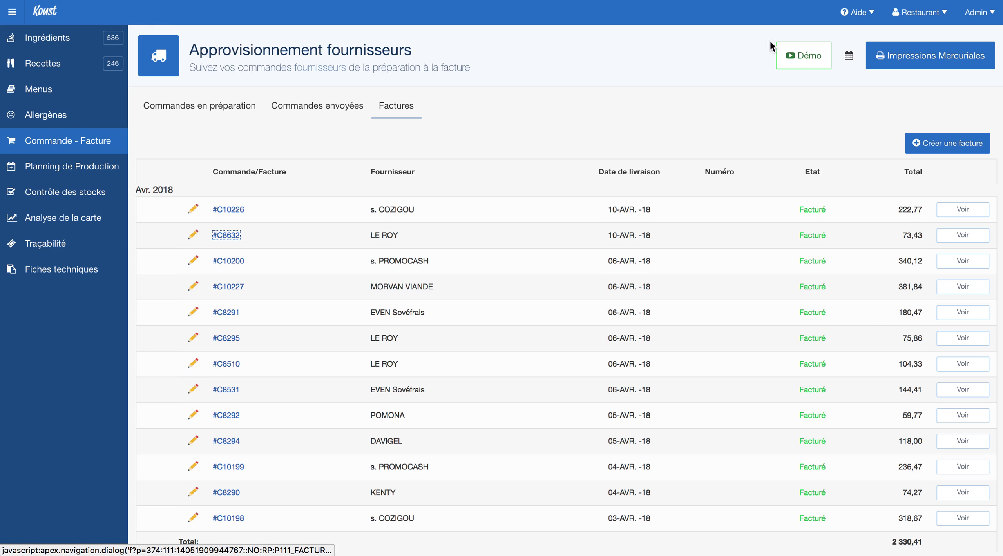
- Review the latest purchases of the Basilic ingredient
{"action": "left_click", "coordinate": [38, 39]}
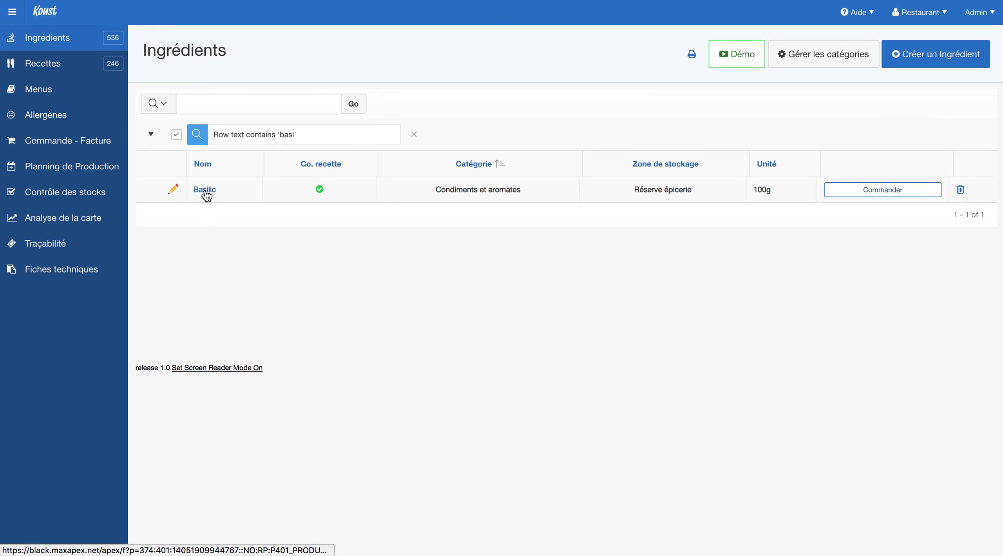
{"action": "left_click", "coordinate": [205, 190]}
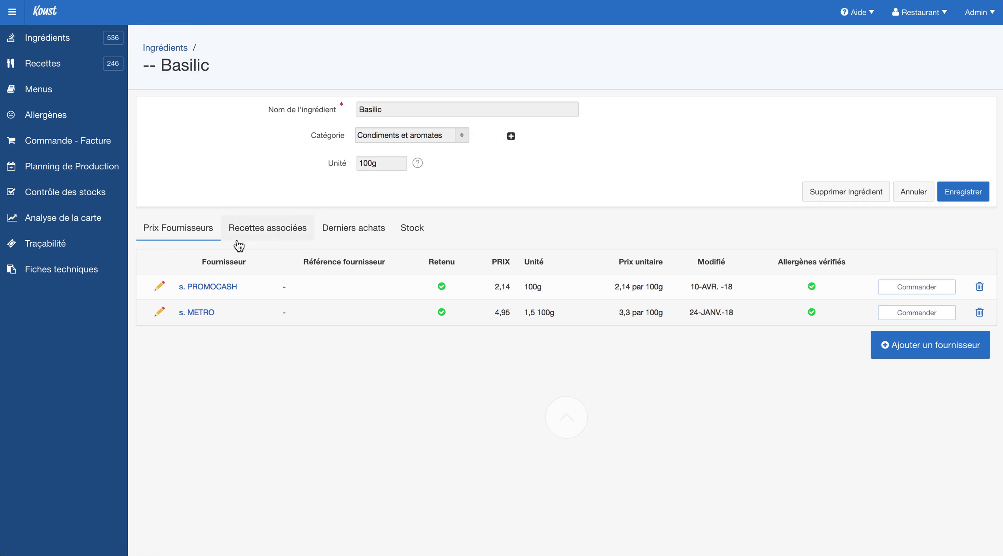
{"action": "left_click", "coordinate": [349, 231]}
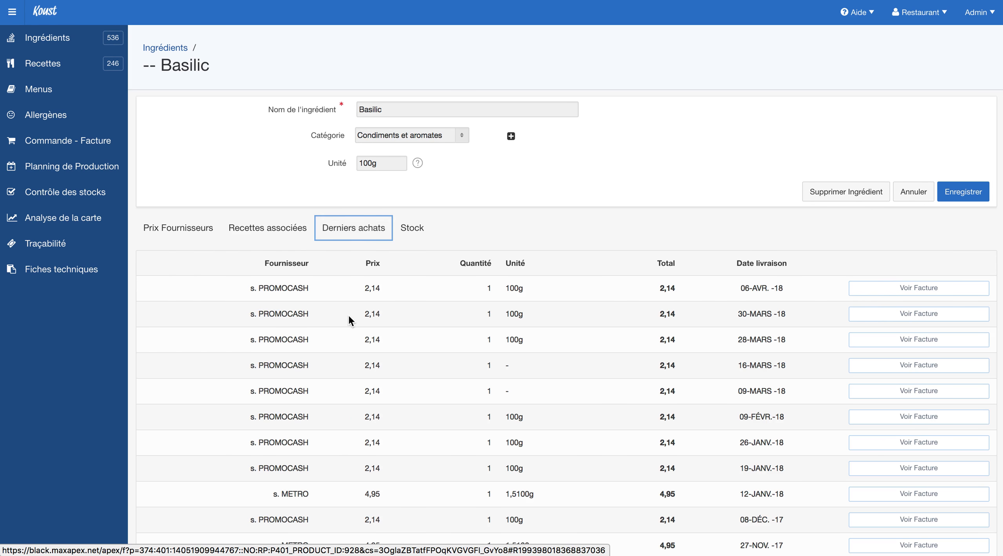
{"action": "scroll", "coordinate": [444, 353], "scroll_direction": "down", "scroll_amount": 5}
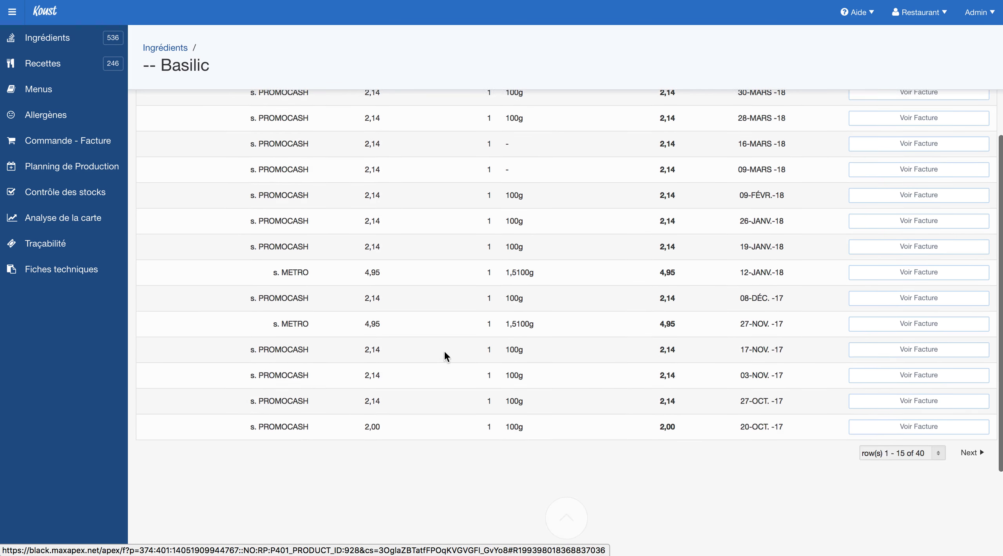
{"action": "scroll", "coordinate": [444, 349], "scroll_direction": "up", "scroll_amount": 2}
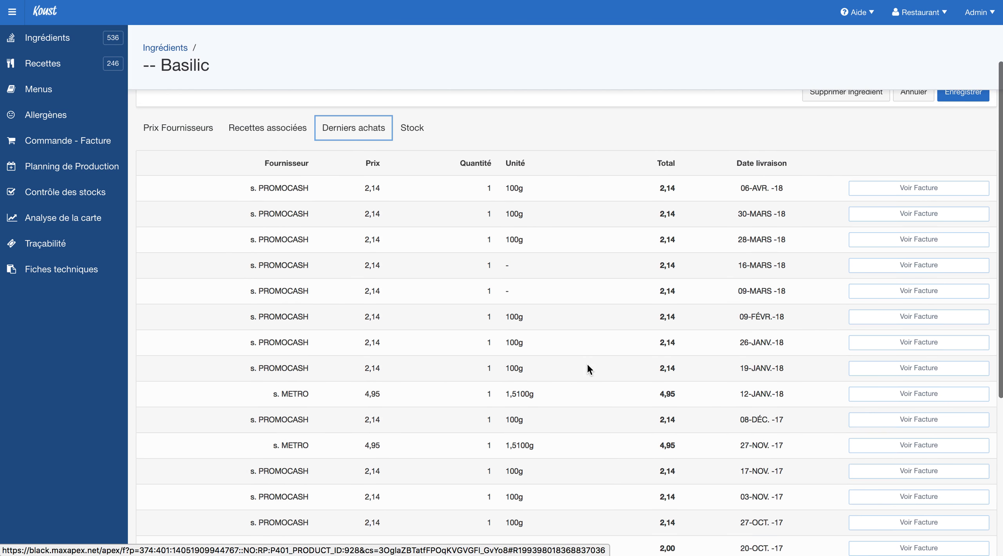
{"action": "scroll", "coordinate": [586, 362], "scroll_direction": "down", "scroll_amount": 4}
{"action": "scroll", "coordinate": [586, 353], "scroll_direction": "up", "scroll_amount": 7}
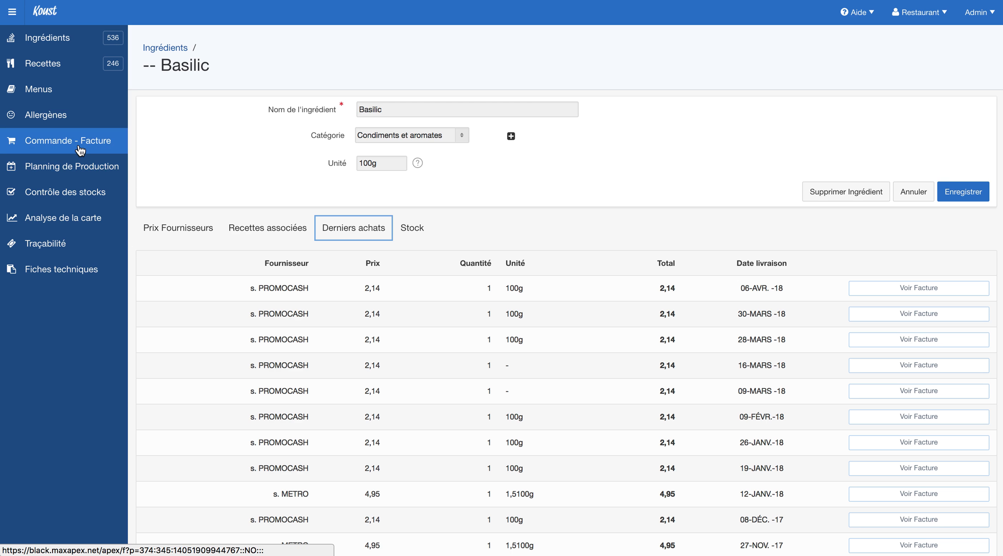
- Review the list of monthly inventories in stock control
{"action": "left_click", "coordinate": [68, 190]}
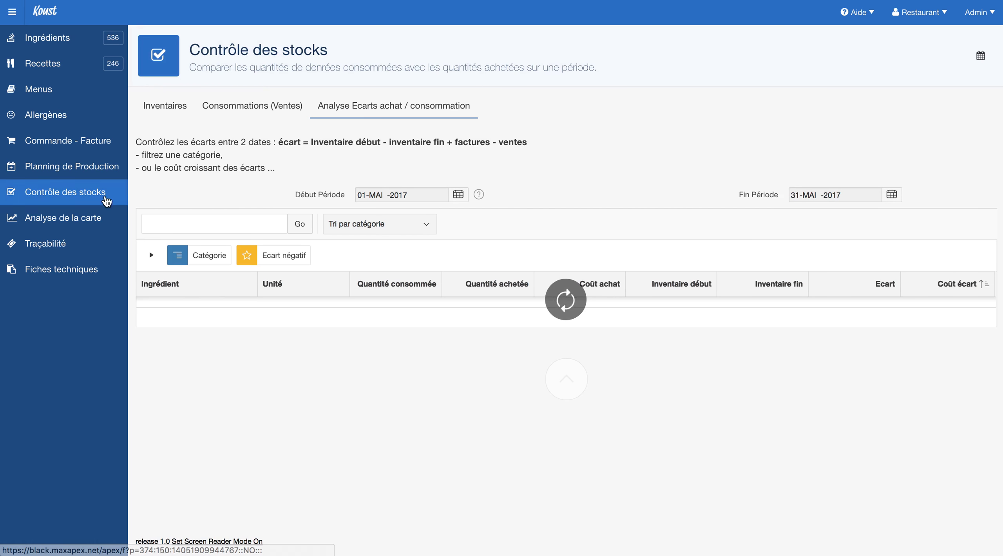
{"action": "left_click", "coordinate": [163, 106]}
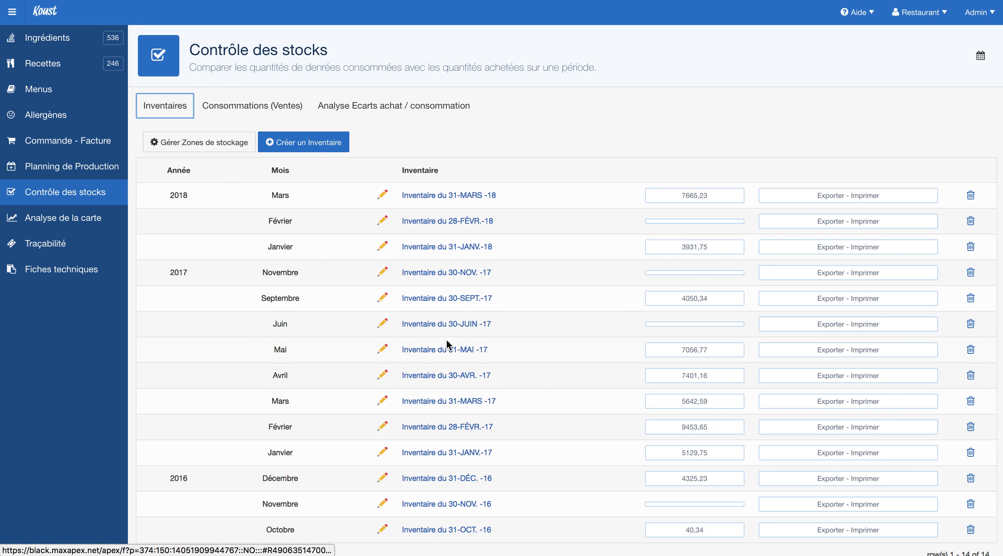
{"action": "scroll", "coordinate": [444, 292], "scroll_direction": "down", "scroll_amount": 2}
{"action": "scroll", "coordinate": [442, 288], "scroll_direction": "down", "scroll_amount": 5}
{"action": "scroll", "coordinate": [431, 288], "scroll_direction": "up", "scroll_amount": 4}
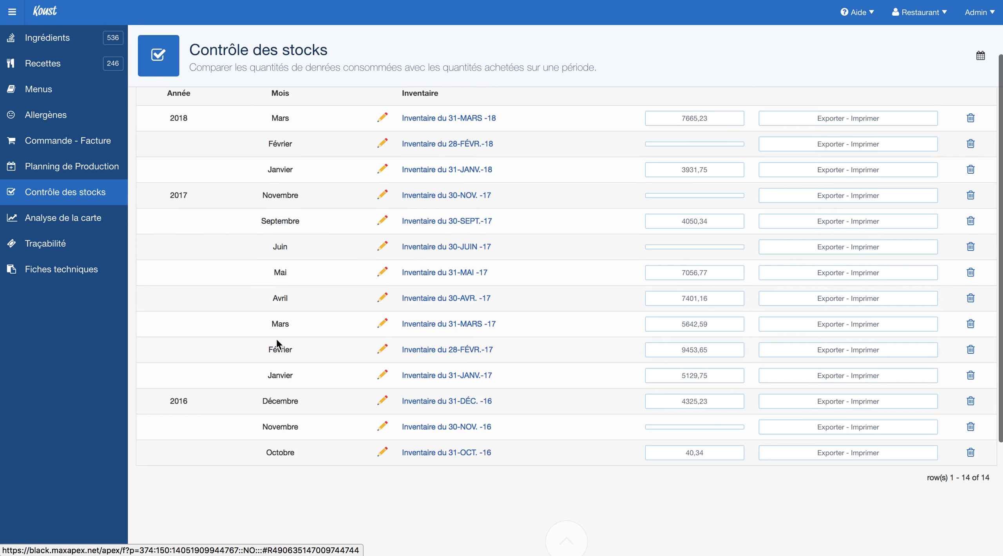
{"action": "scroll", "coordinate": [276, 219], "scroll_direction": "up", "scroll_amount": 5}
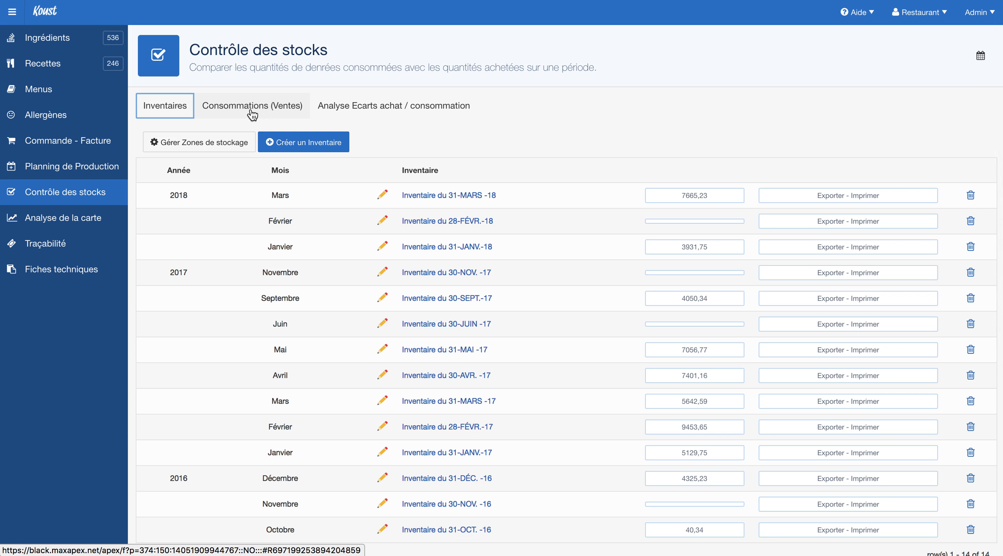
- Start a sales import from the cash register software and choose Export-Articles-06042018.csv from the KINGSTON drive as its file
{"action": "left_click", "coordinate": [252, 114]}
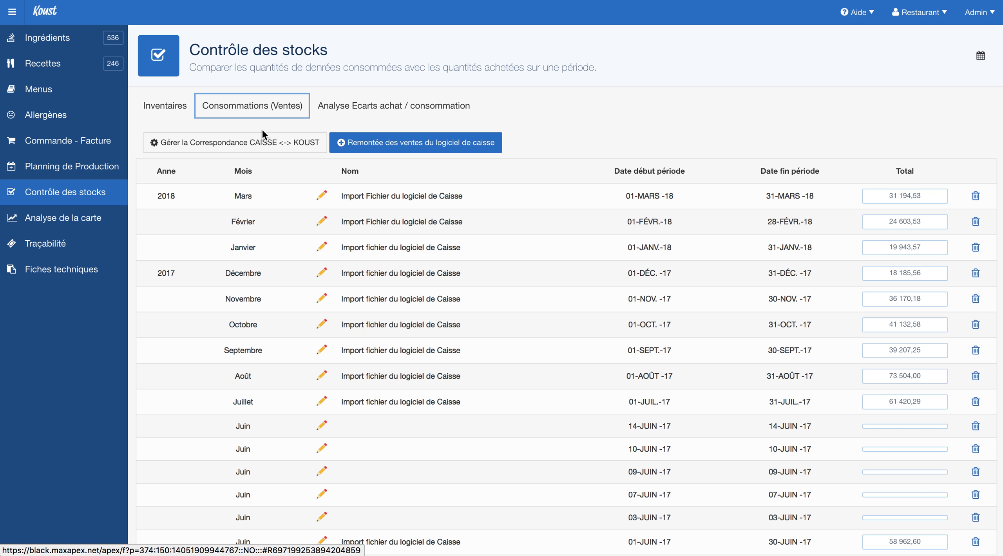
{"action": "left_click", "coordinate": [359, 145]}
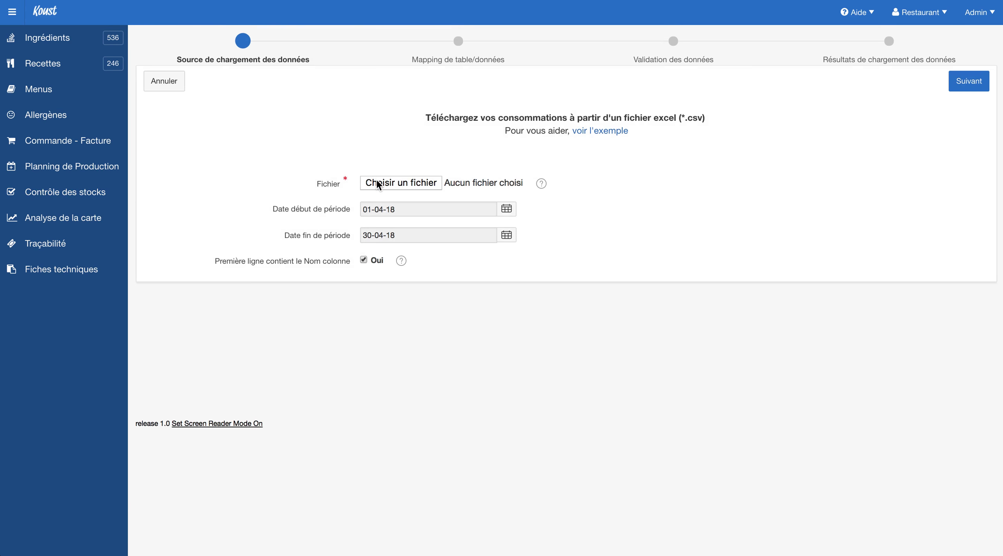
{"action": "left_click", "coordinate": [377, 181]}
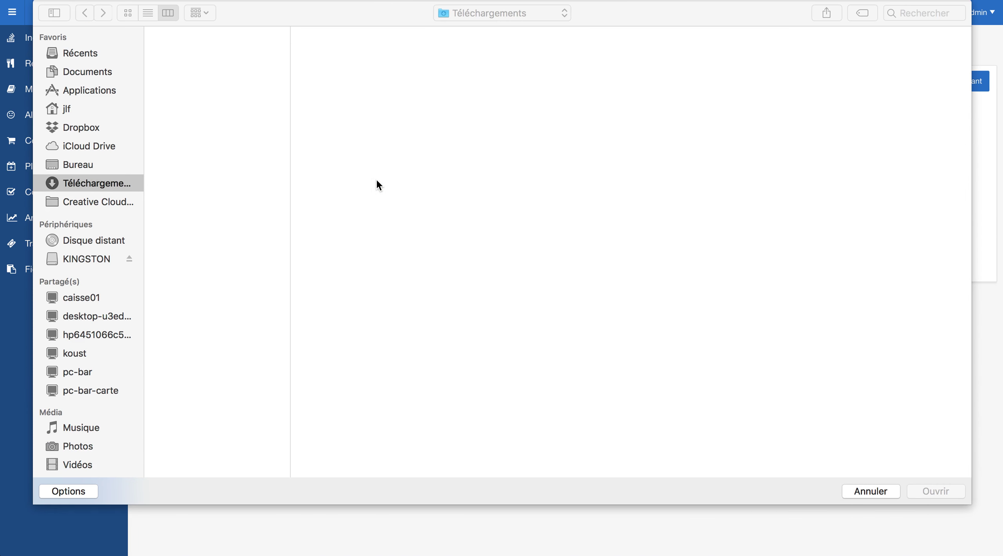
{"action": "left_click", "coordinate": [91, 259]}
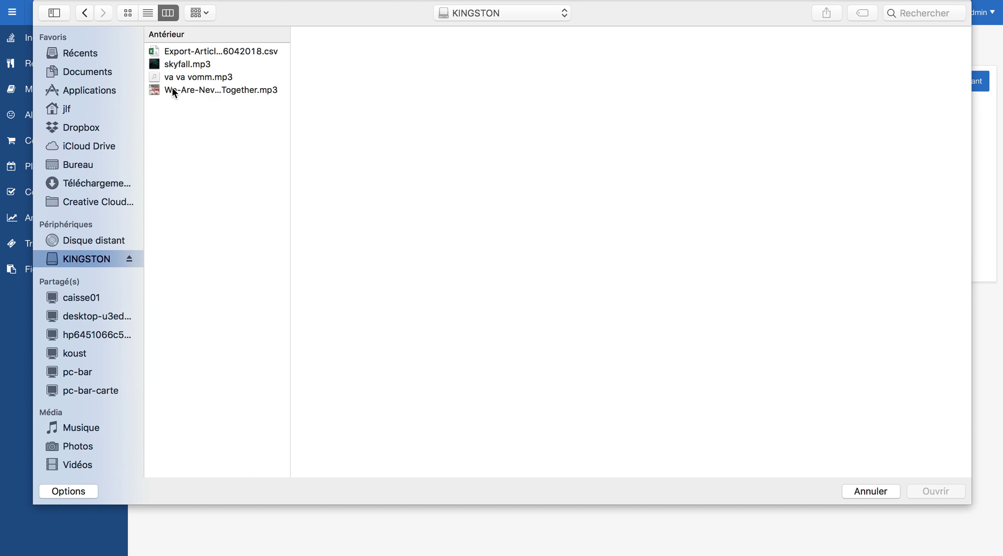
{"action": "left_click", "coordinate": [197, 50]}
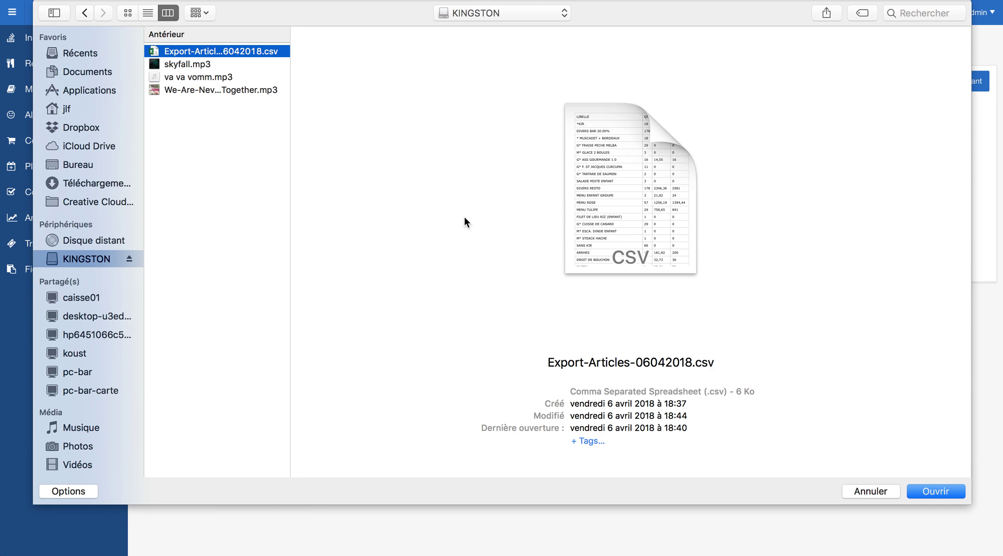
{"action": "left_click", "coordinate": [935, 490]}
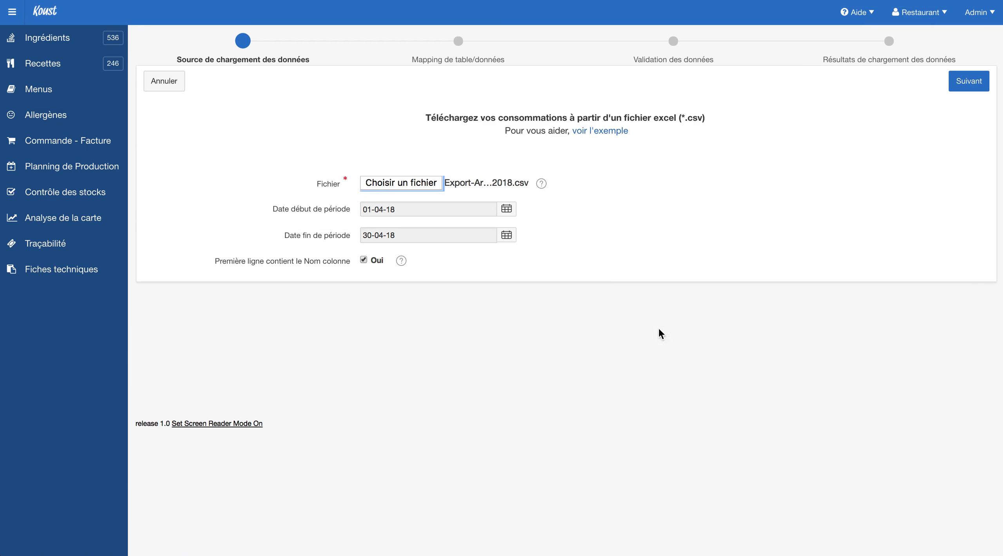
- Download the example consumption import file and open it in Excel
{"action": "left_click", "coordinate": [592, 134]}
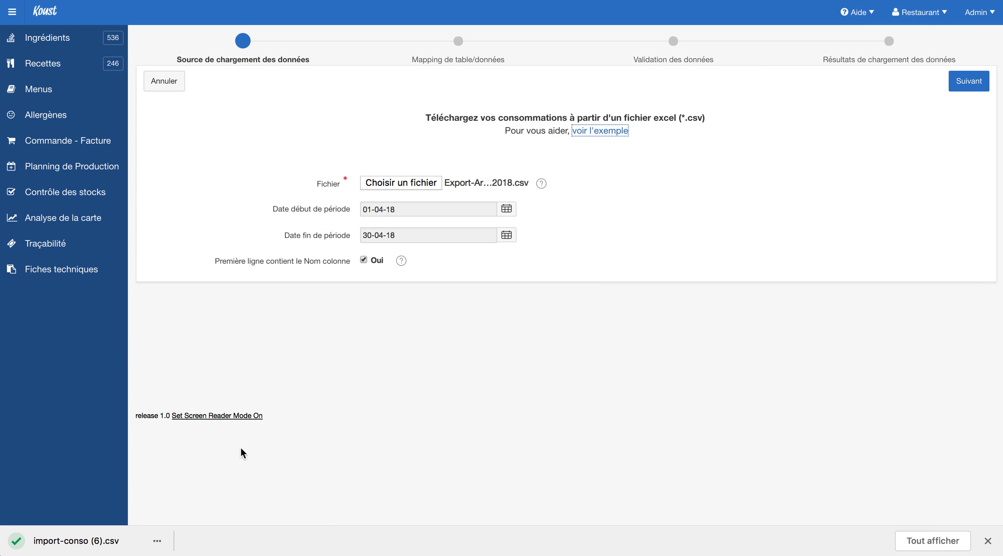
{"action": "left_click", "coordinate": [600, 133]}
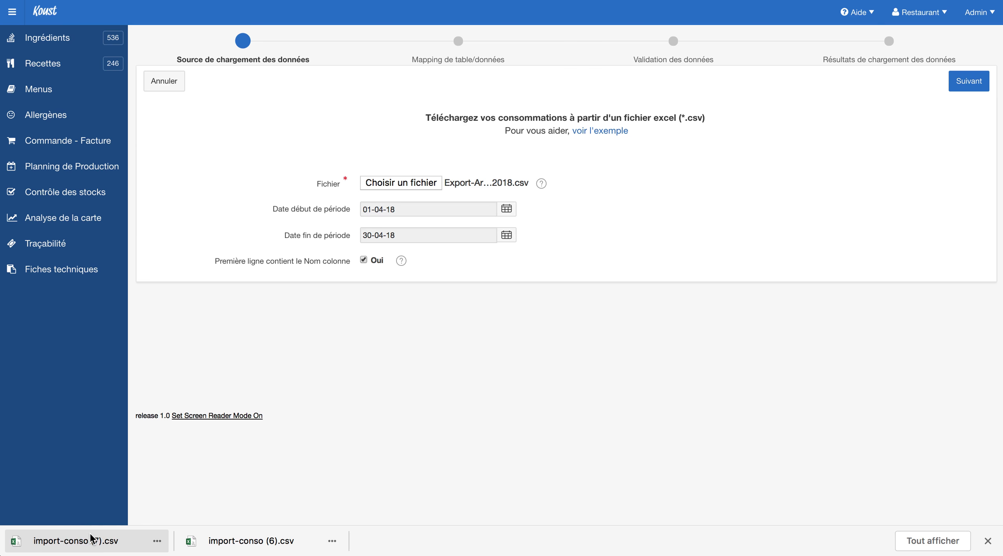
{"action": "left_click", "coordinate": [90, 534]}
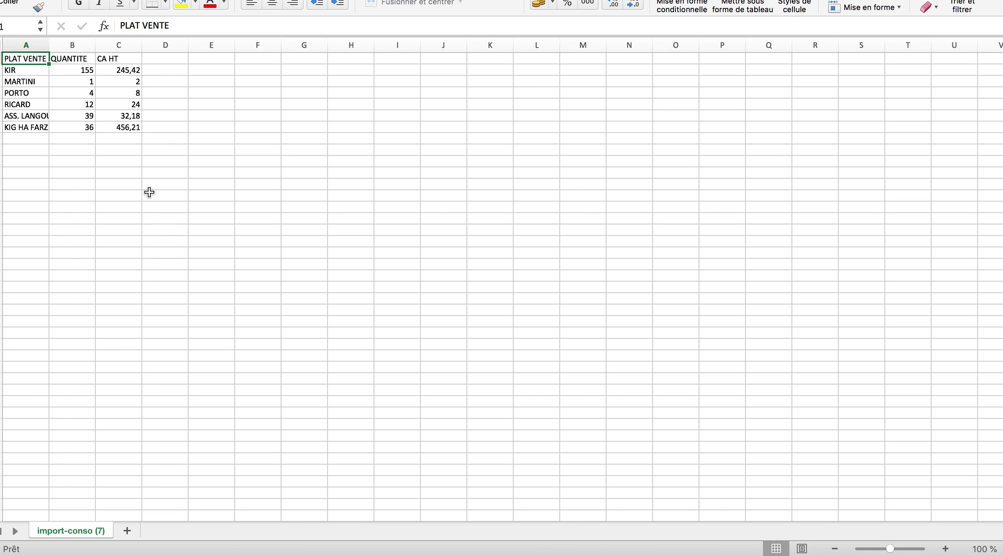
- Examine the PLAT VENTE, QUANTITE and CA HT columns and their values in the example file
{"action": "left_click", "coordinate": [61, 60]}
{"action": "left_click", "coordinate": [30, 59]}
{"action": "left_click", "coordinate": [28, 80]}
{"action": "left_click", "coordinate": [28, 100]}
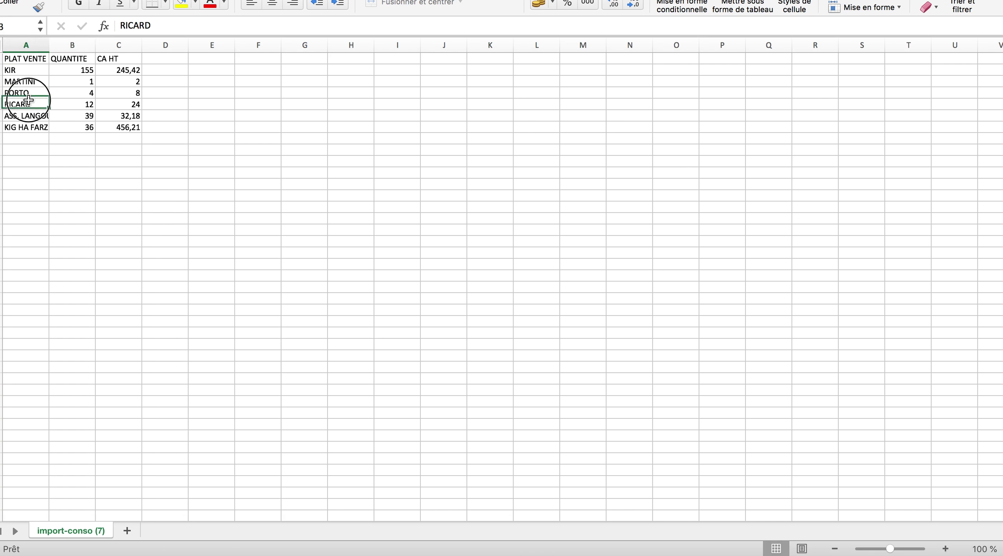
{"action": "left_click", "coordinate": [23, 60]}
{"action": "left_click", "coordinate": [56, 58]}
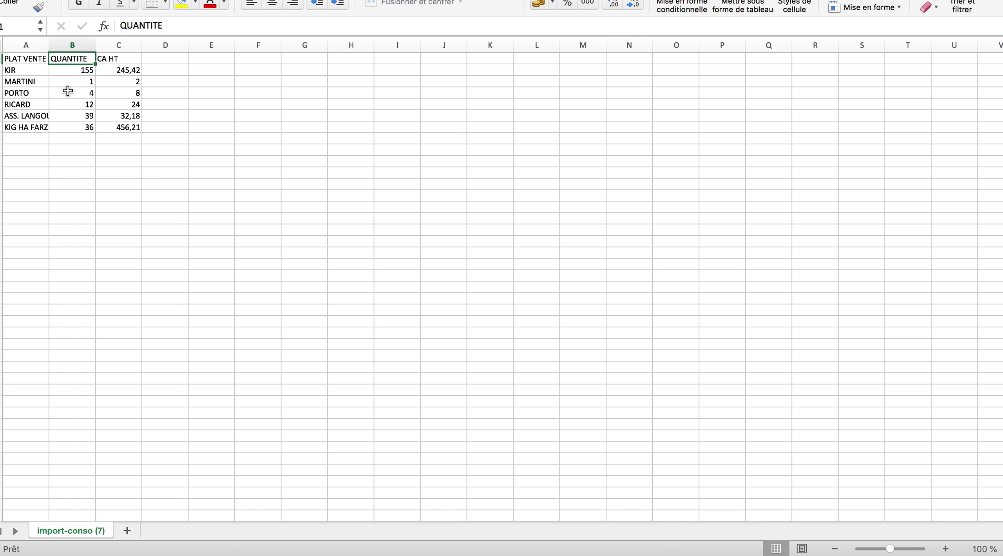
{"action": "left_click", "coordinate": [69, 70]}
{"action": "left_click", "coordinate": [69, 91]}
{"action": "left_click", "coordinate": [72, 113]}
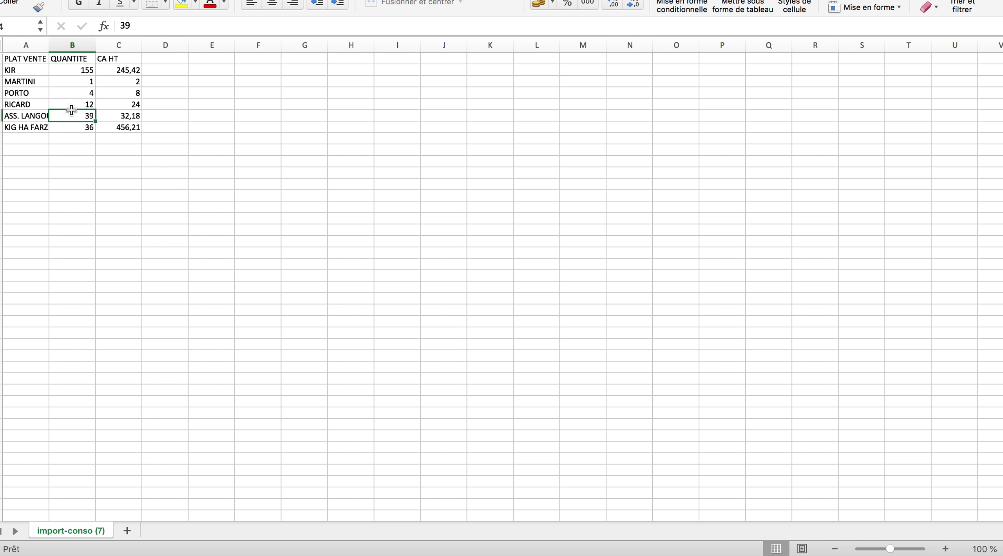
{"action": "left_click", "coordinate": [68, 71]}
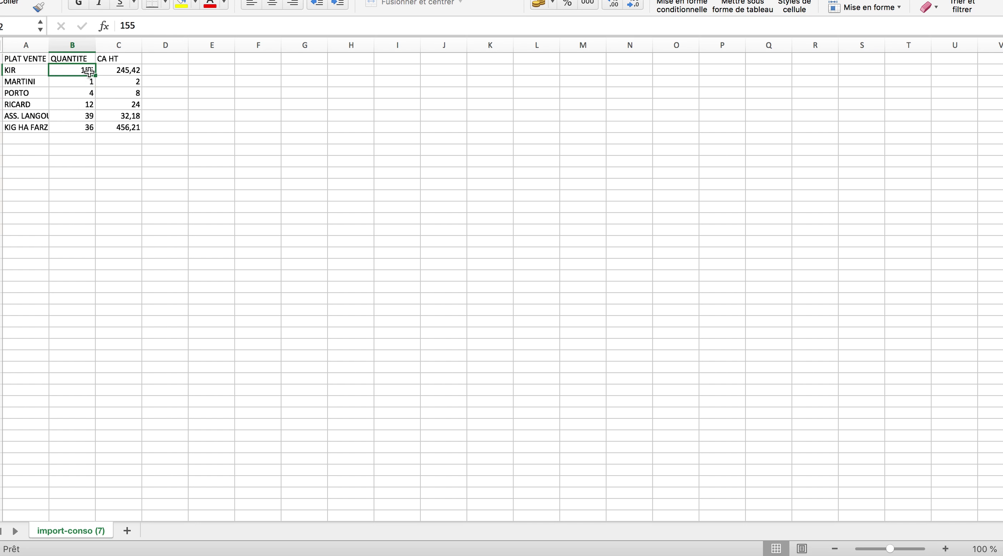
{"action": "left_click", "coordinate": [105, 59]}
{"action": "left_click", "coordinate": [111, 80]}
{"action": "left_click", "coordinate": [106, 67]}
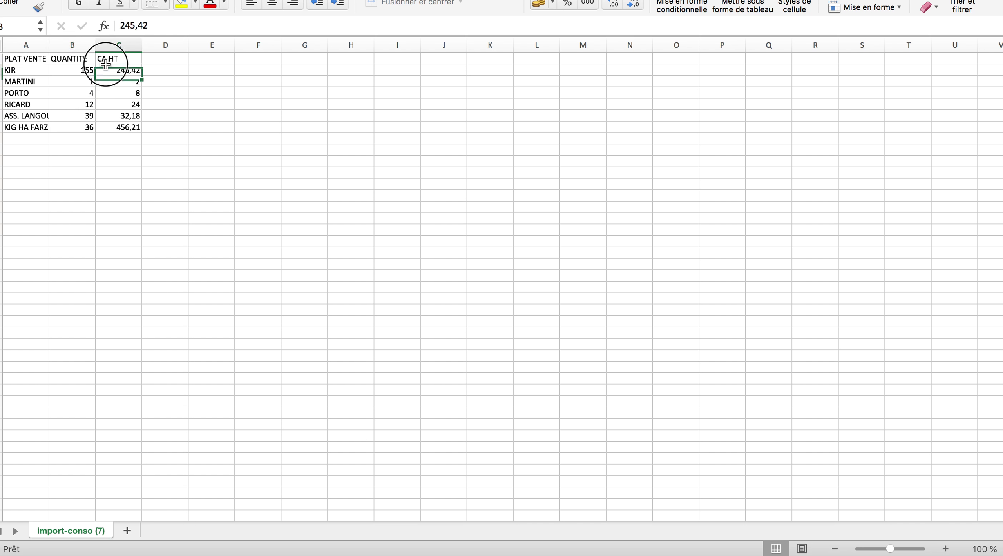
{"action": "left_click", "coordinate": [106, 70]}
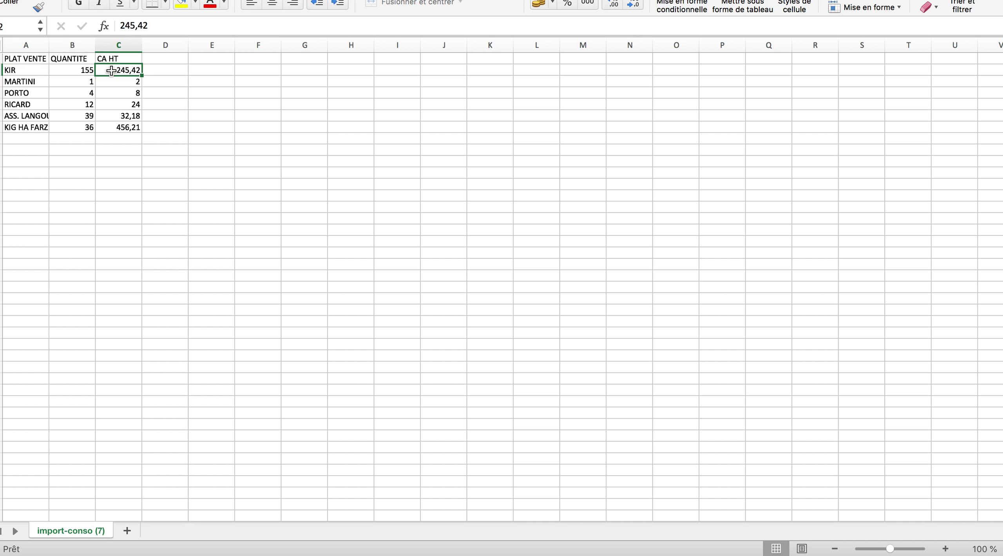
{"action": "left_click", "coordinate": [90, 73]}
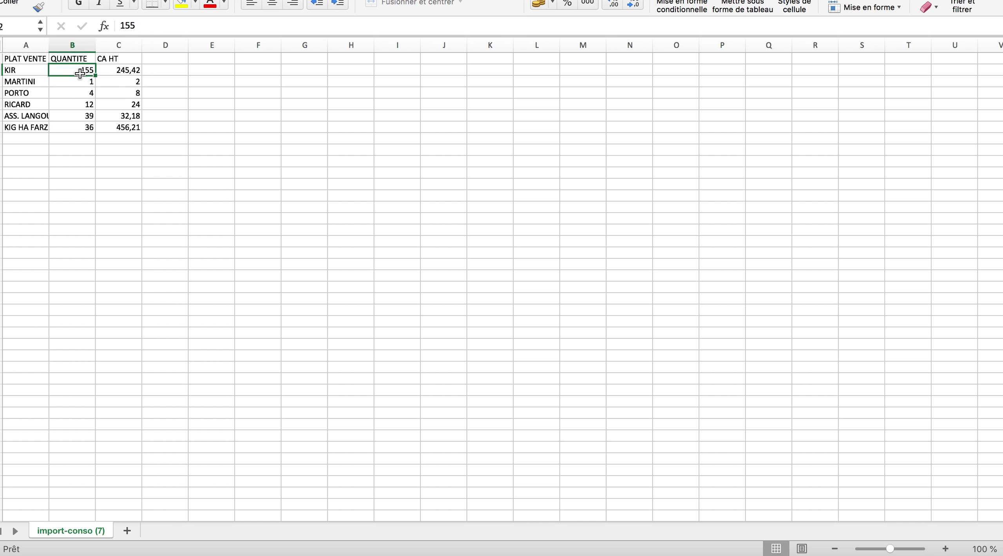
{"action": "left_click", "coordinate": [35, 75]}
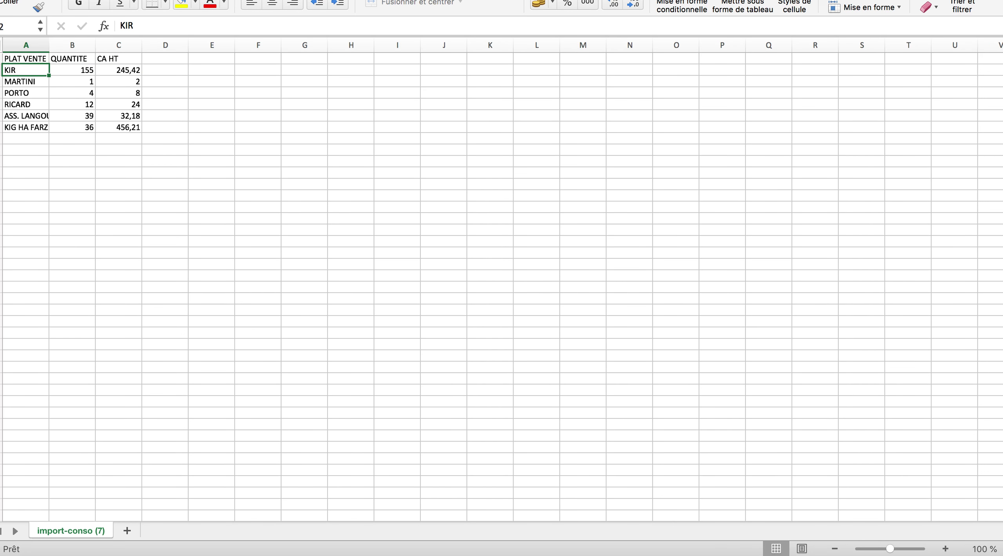
- Switch back to Koust, set the import period from 01-04-18 to 30-04-18 and proceed to the column mapping
{"action": "key", "text": "super+Tab"}
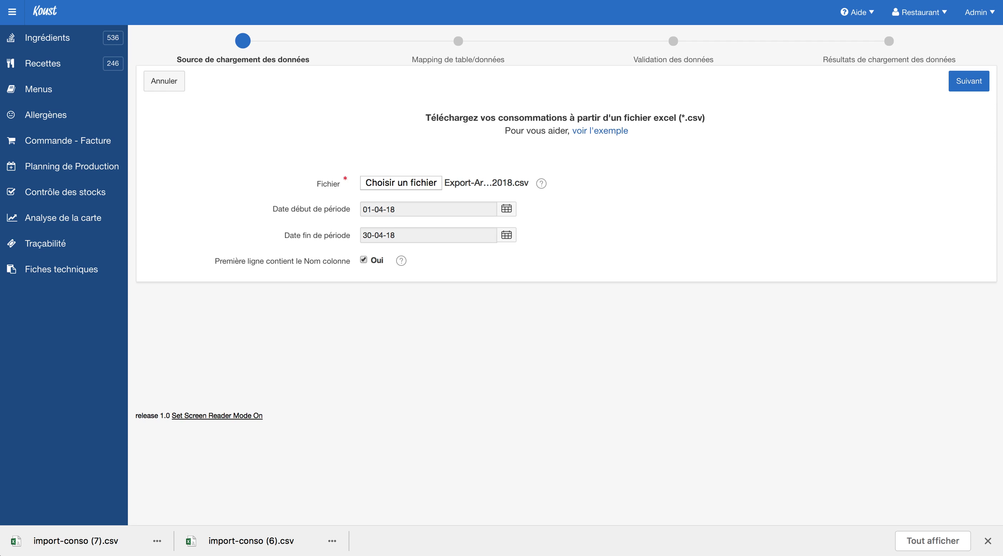
{"action": "left_click", "coordinate": [402, 186]}
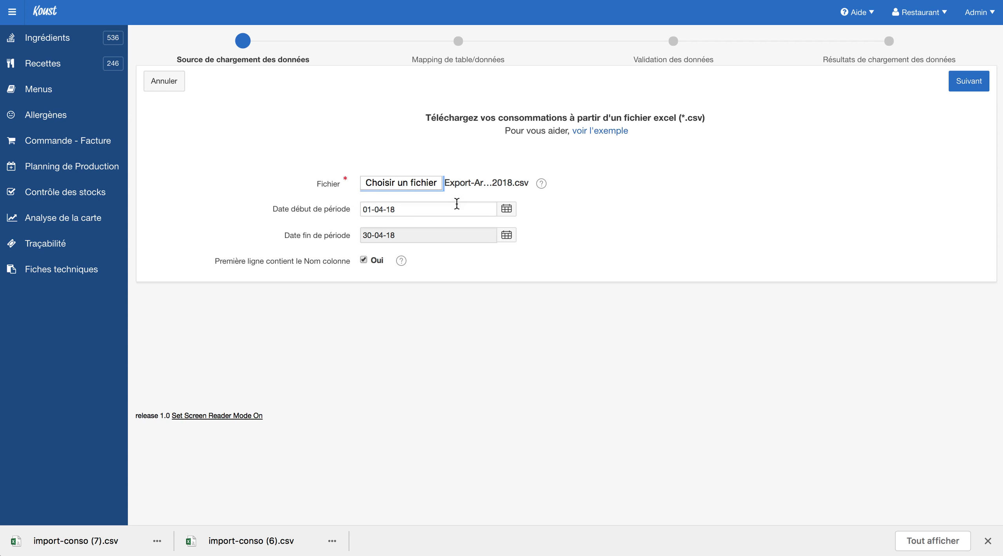
{"action": "left_click", "coordinate": [507, 209]}
{"action": "left_click", "coordinate": [510, 274]}
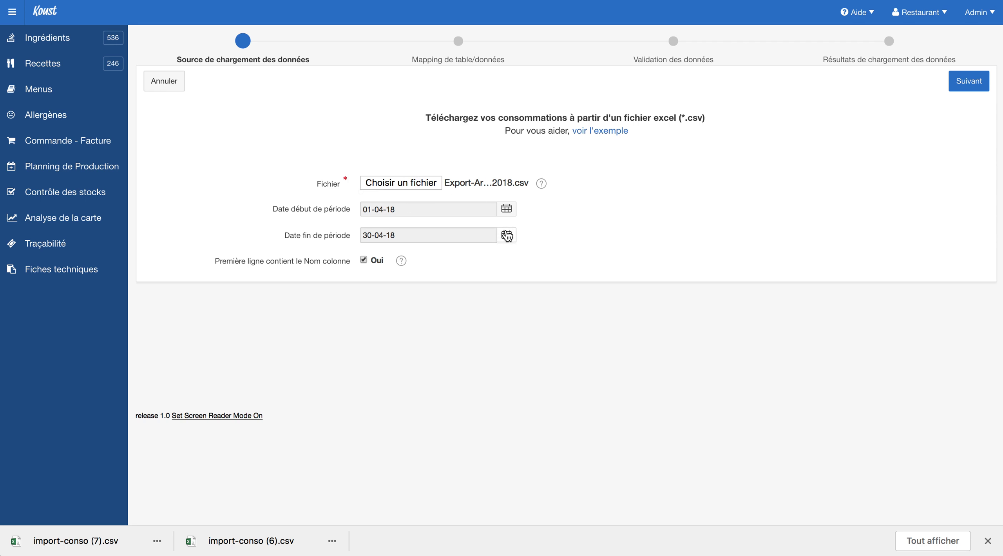
{"action": "left_click", "coordinate": [506, 235]}
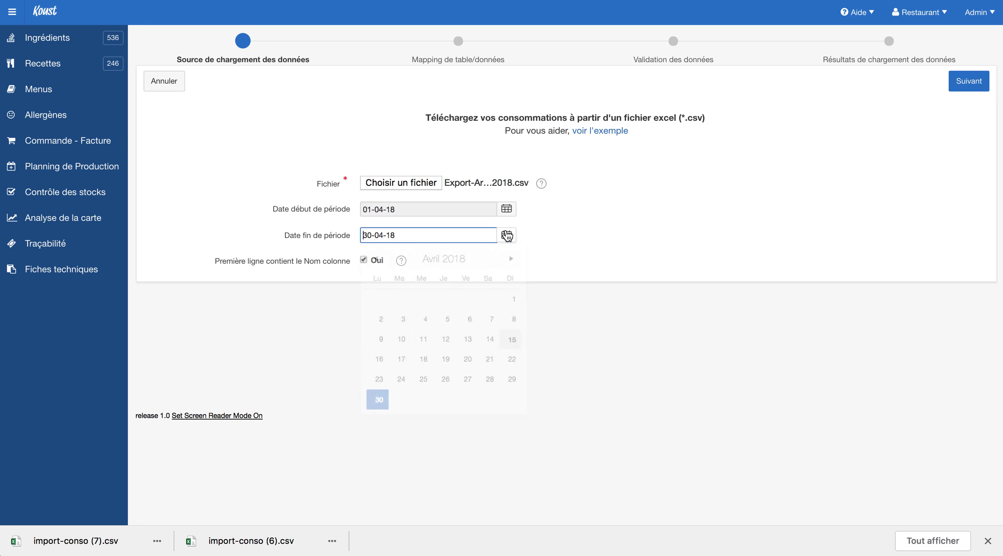
{"action": "left_click", "coordinate": [388, 400]}
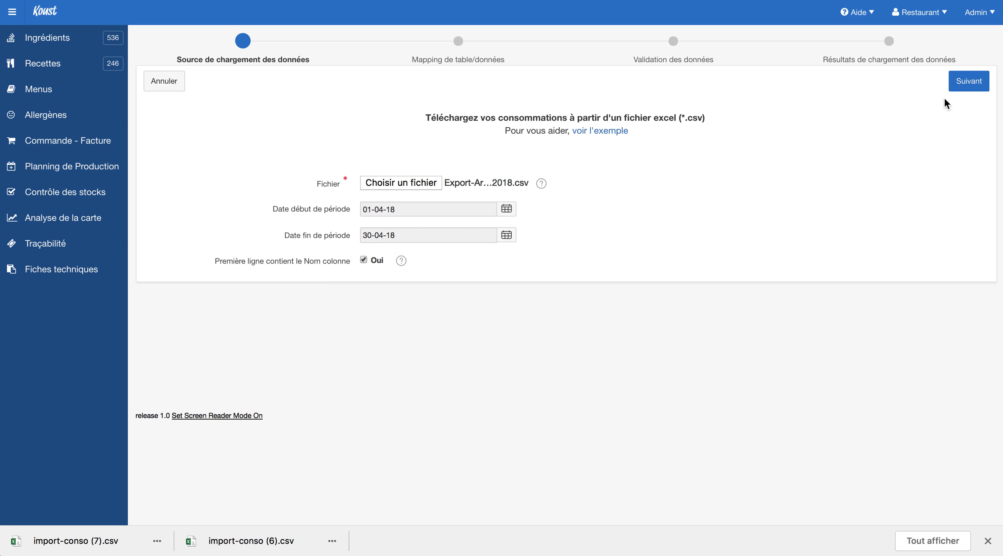
{"action": "left_click", "coordinate": [974, 81]}
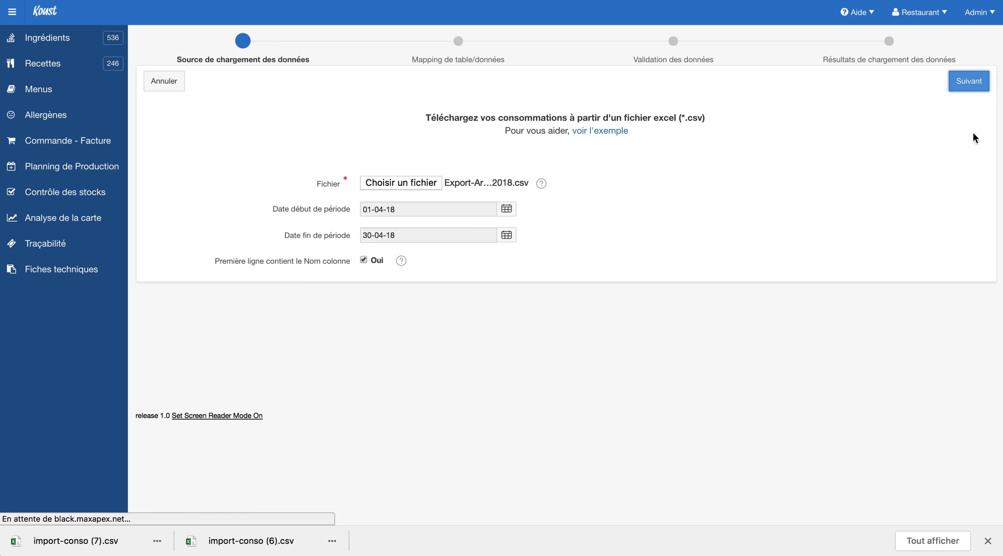
{"action": "left_click", "coordinate": [989, 543]}
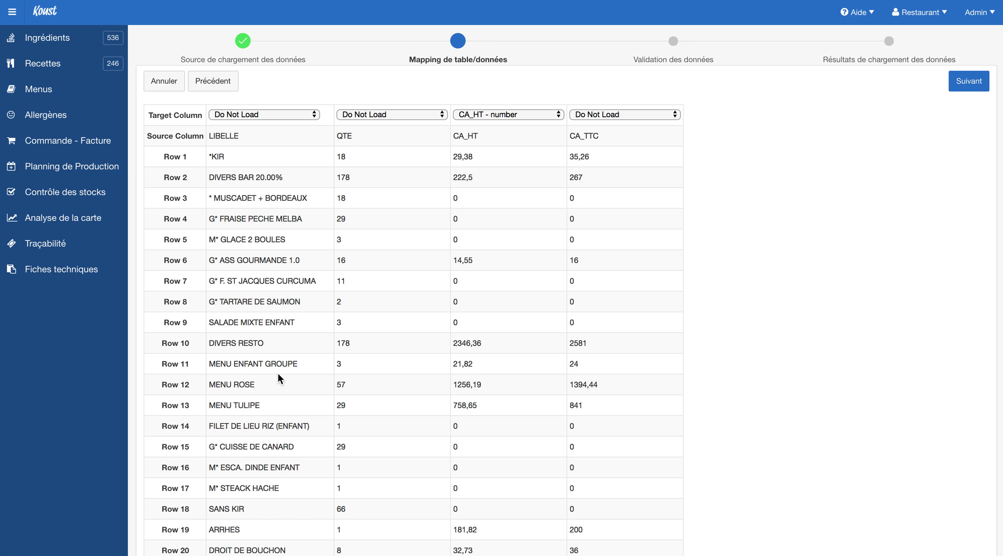
- Map the LIBELLE column to PLAT_VENTE, QTE to QUANTITE and CA_HT to CA_HT, leaving CA_TTC unloaded
{"action": "left_click", "coordinate": [296, 108]}
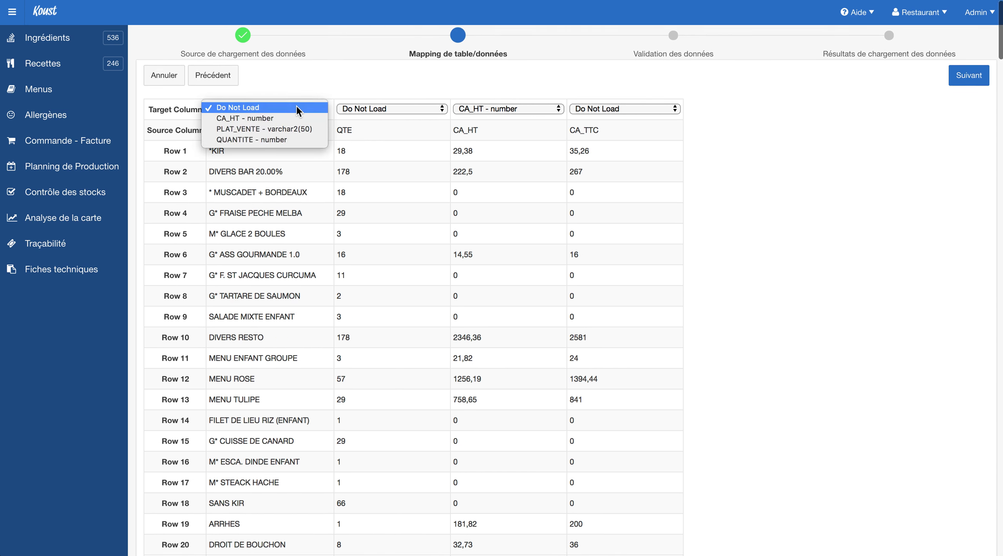
{"action": "left_click", "coordinate": [291, 130]}
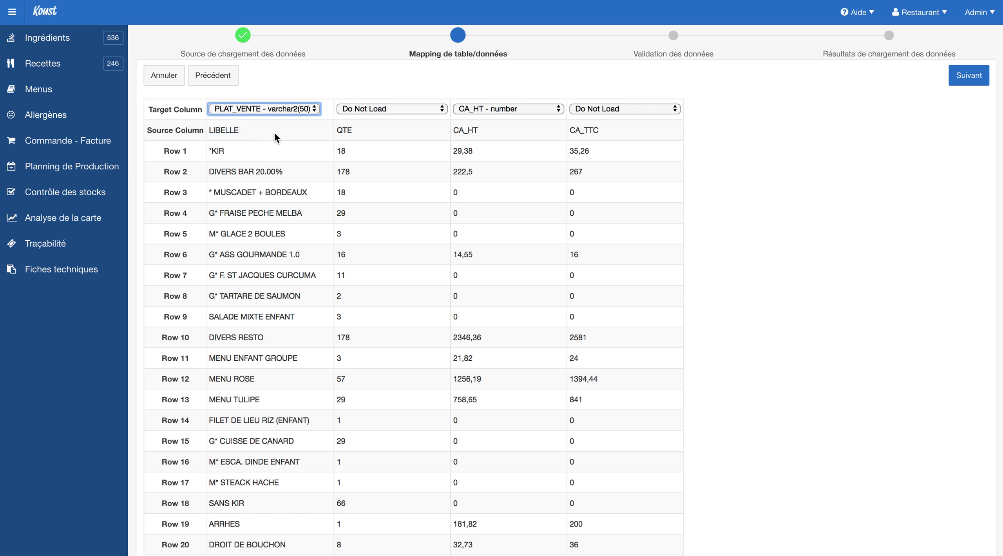
{"action": "left_click", "coordinate": [361, 109]}
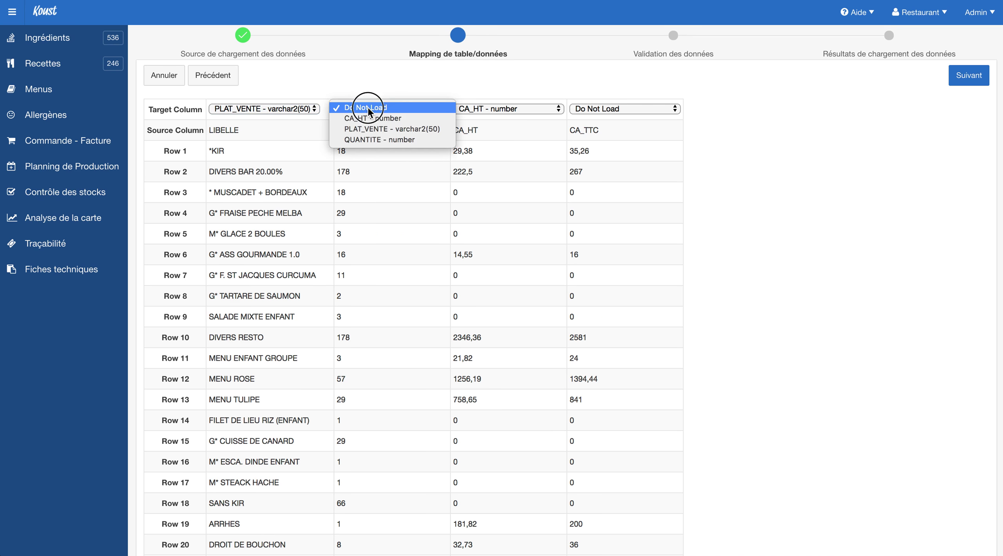
{"action": "left_click", "coordinate": [379, 139]}
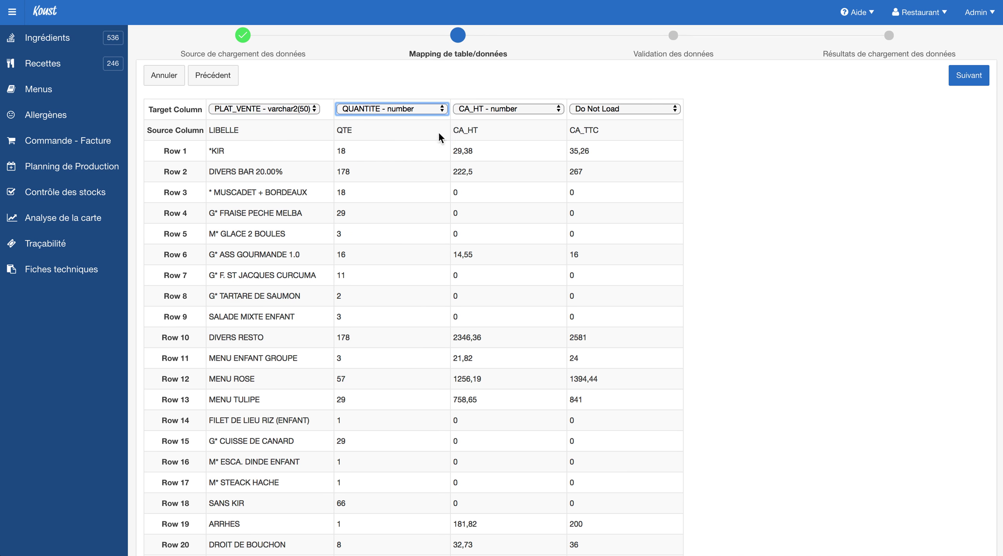
{"action": "left_click", "coordinate": [502, 109]}
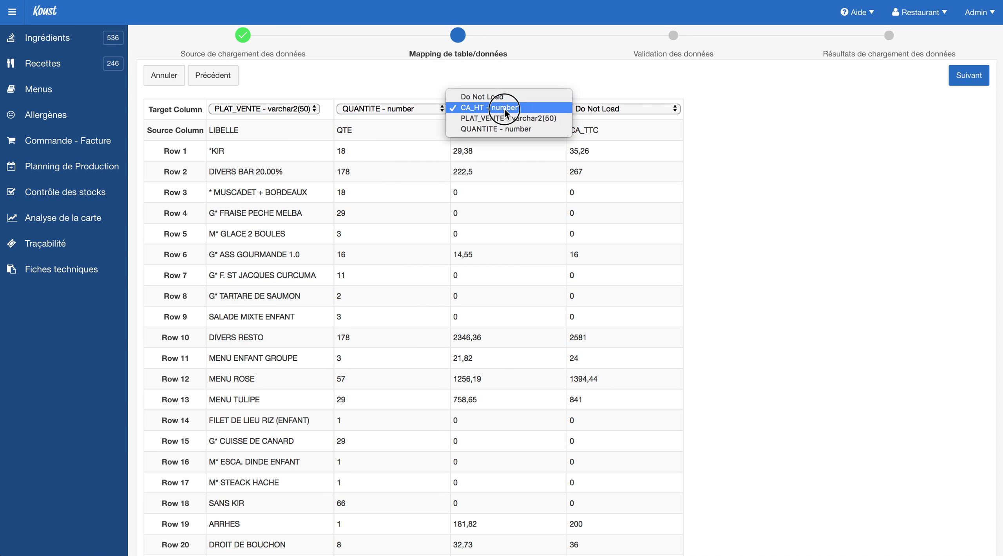
{"action": "left_click", "coordinate": [505, 108]}
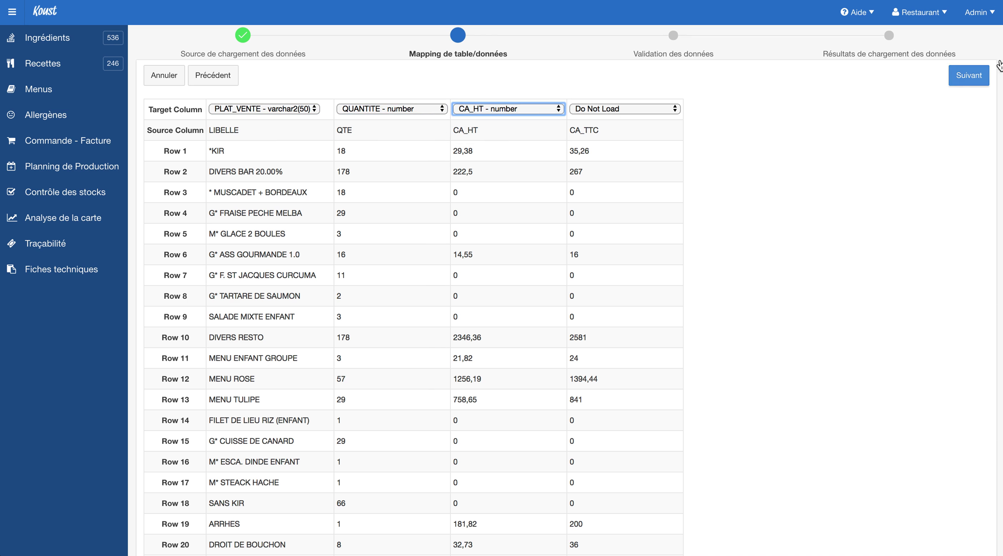
- Validate the mapped sales data, load it and finish the import
{"action": "left_click", "coordinate": [979, 77]}
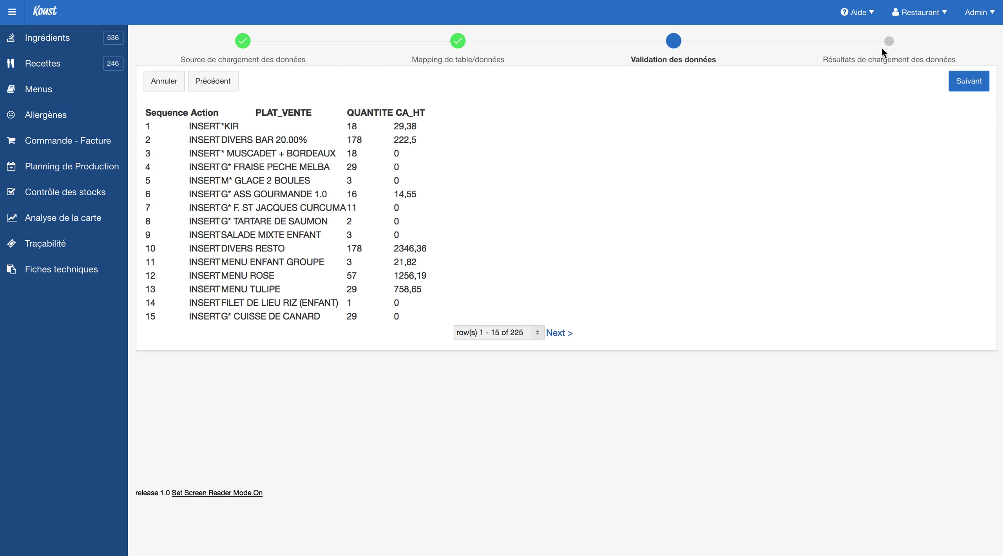
{"action": "left_click", "coordinate": [968, 92]}
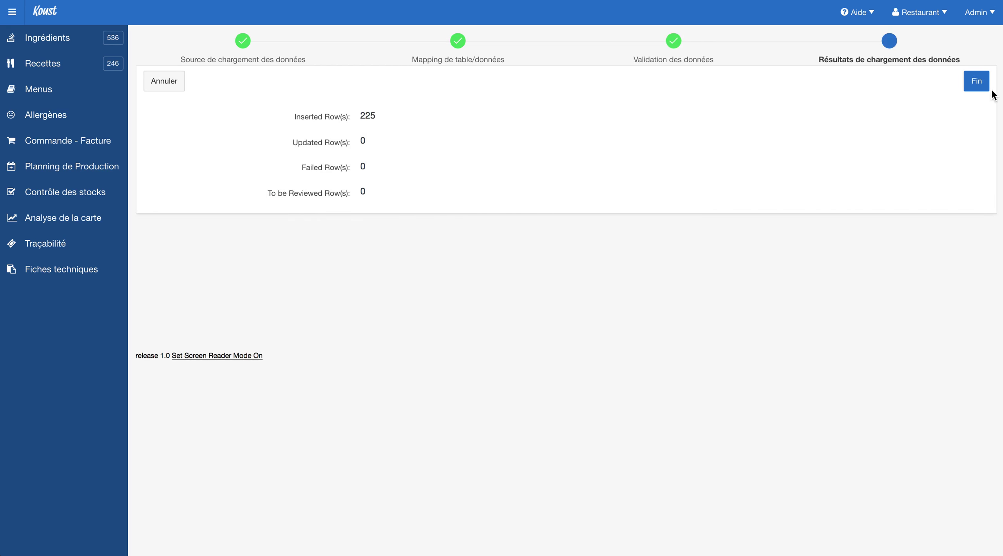
{"action": "left_click", "coordinate": [977, 83]}
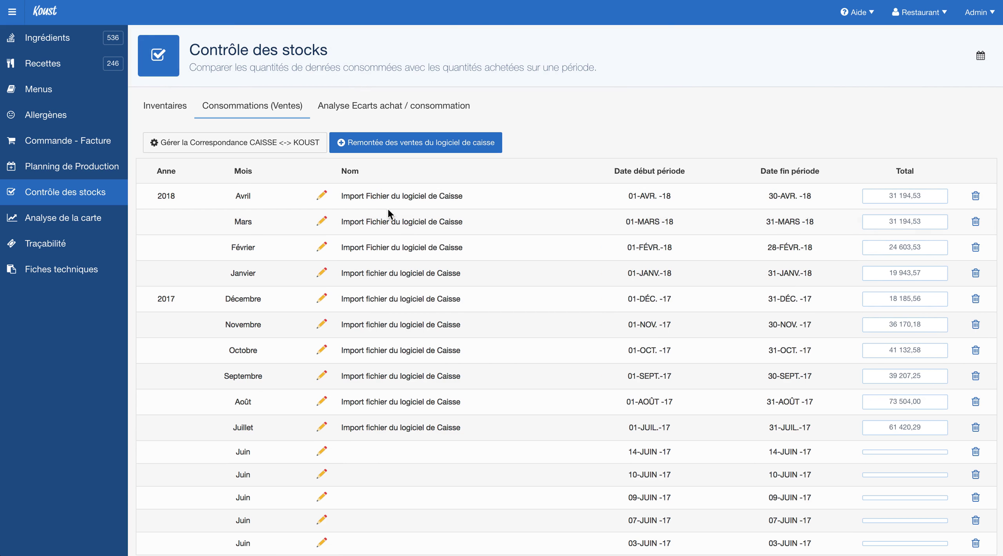
- Open the April 2018 consumption import and review its cash register items with their linked recipes and ingredients
{"action": "left_click", "coordinate": [323, 196]}
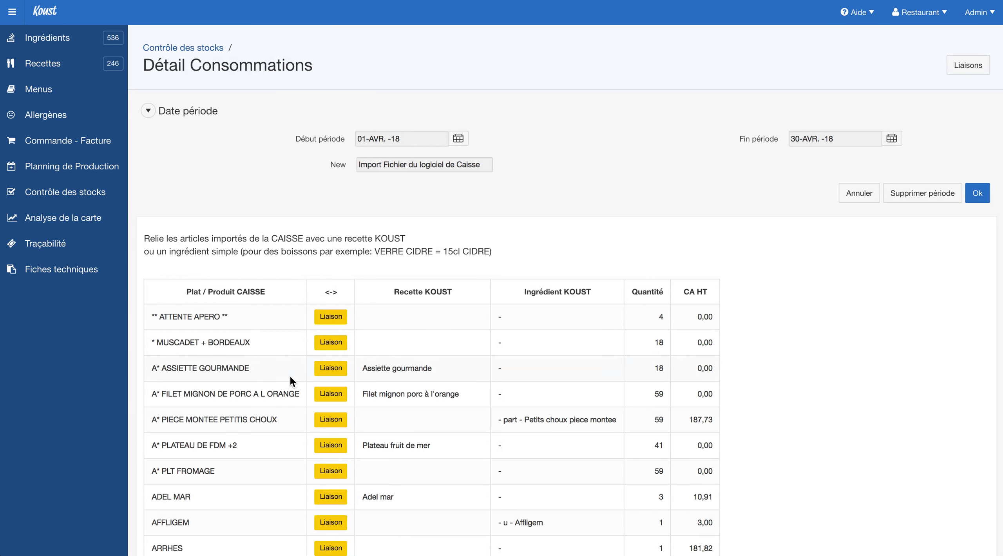
{"action": "scroll", "coordinate": [291, 378], "scroll_direction": "down", "scroll_amount": 8}
{"action": "scroll", "coordinate": [290, 377], "scroll_direction": "down", "scroll_amount": 20}
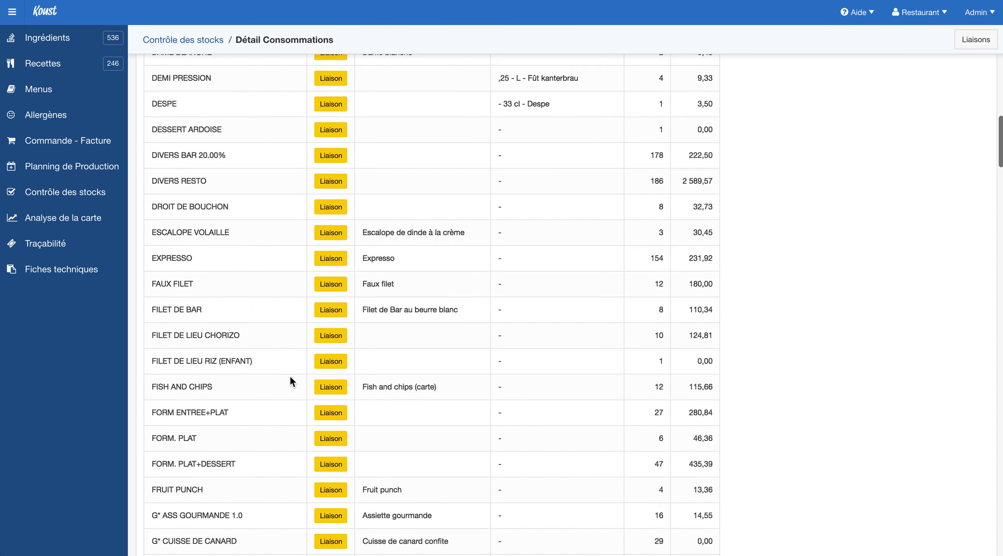
{"action": "scroll", "coordinate": [290, 376], "scroll_direction": "up", "scroll_amount": 20}
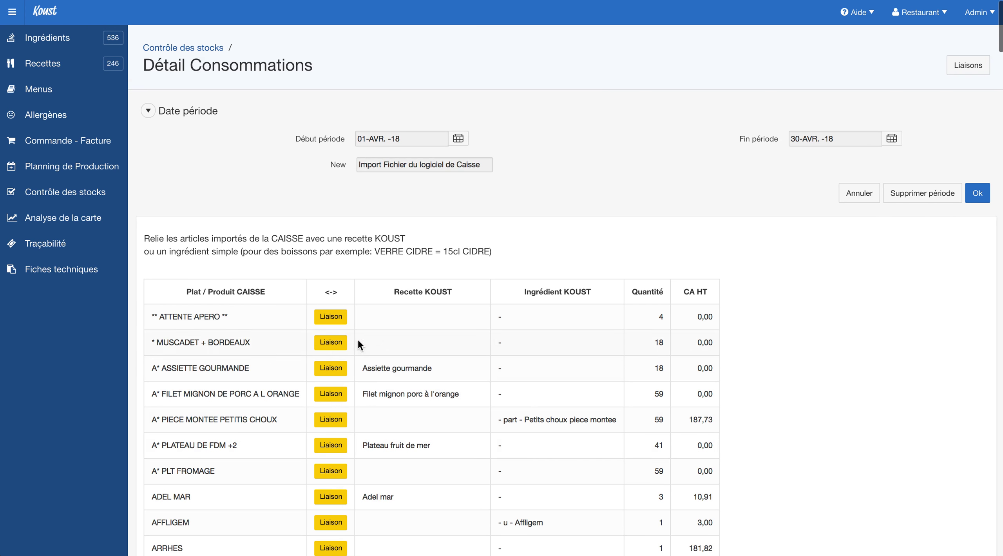
- Compare the cash register item A* ASSIETTE GOURMANDE with the Koust recipe linked to it
{"action": "scroll", "coordinate": [260, 376], "scroll_direction": "down", "scroll_amount": 2}
{"action": "left_click", "coordinate": [162, 290]}
{"action": "left_click_drag", "start_coordinate": [162, 289], "coordinate": [244, 288]}
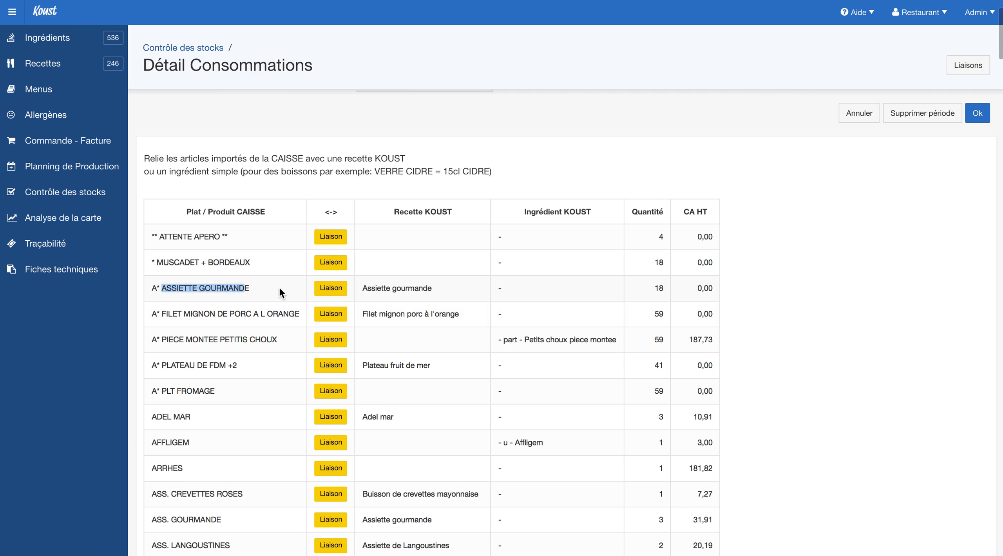
{"action": "double_click", "coordinate": [395, 289]}
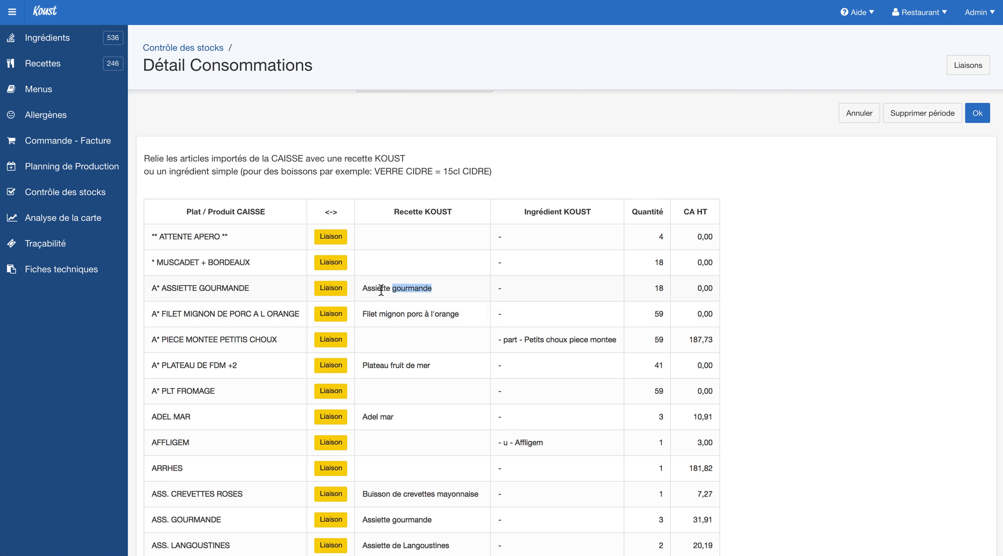
{"action": "double_click", "coordinate": [377, 289]}
{"action": "double_click", "coordinate": [394, 290]}
{"action": "triple_click", "coordinate": [154, 289]}
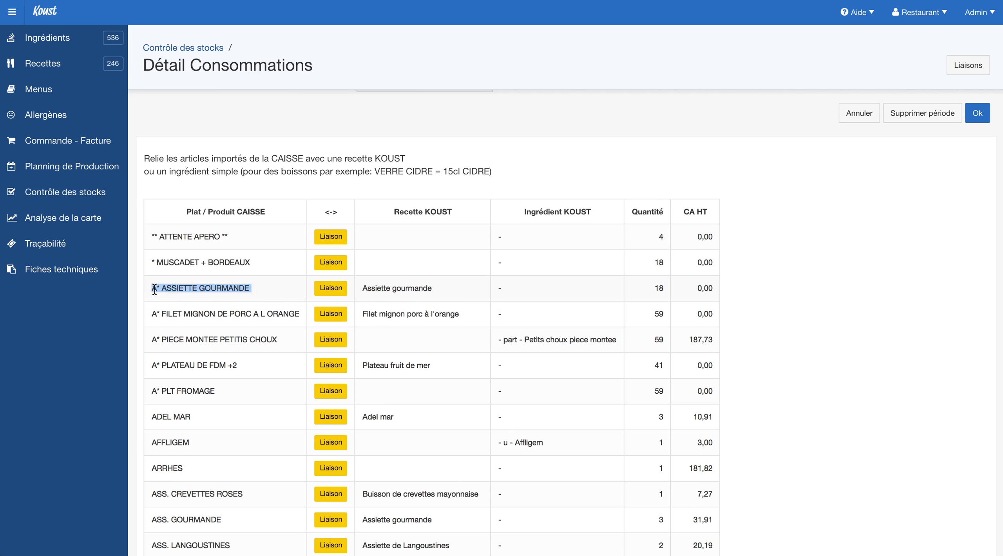
- Examine the correspondence details of A* ASSIETTE GOURMANDE and close them without saving changes
{"action": "left_click", "coordinate": [338, 290]}
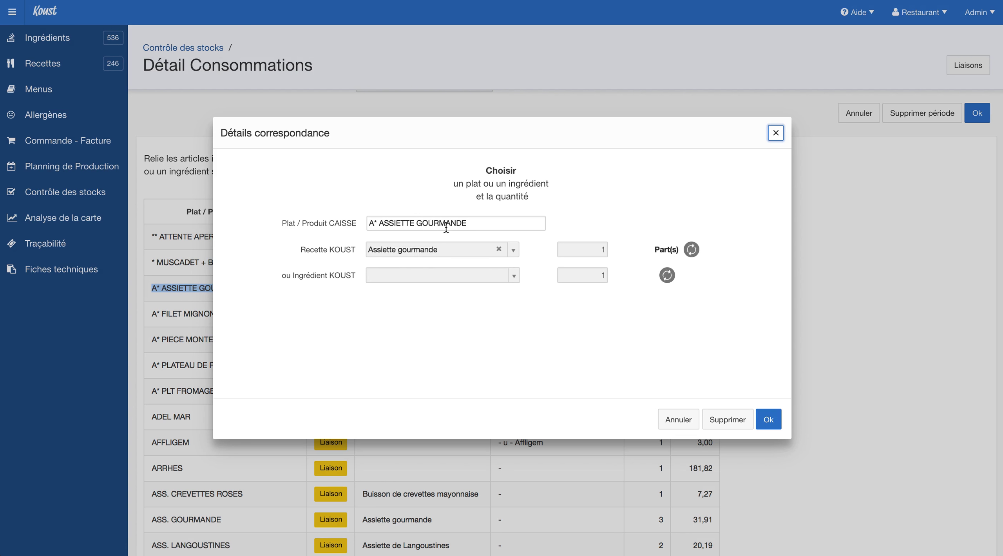
{"action": "left_click", "coordinate": [340, 224]}
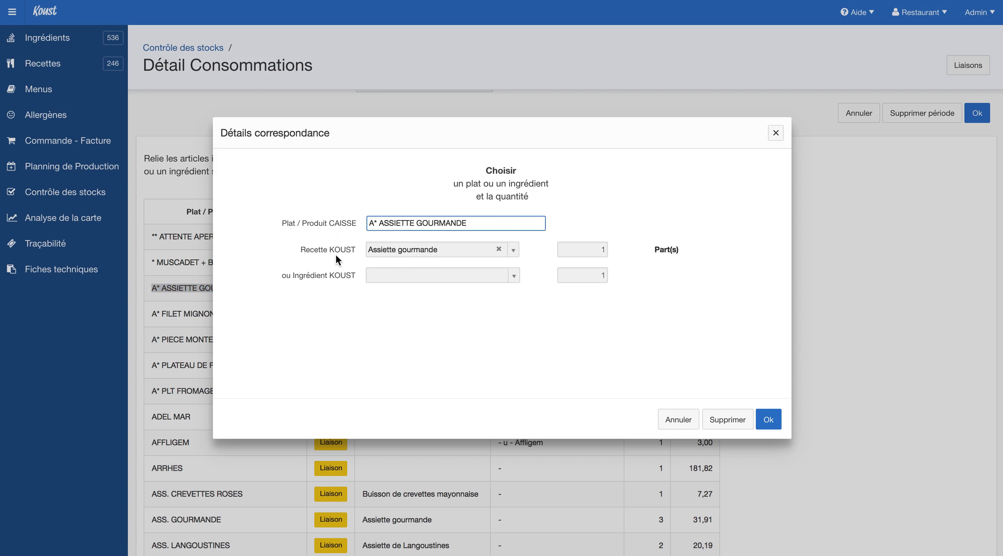
{"action": "left_click", "coordinate": [395, 252]}
{"action": "left_click", "coordinate": [395, 253]}
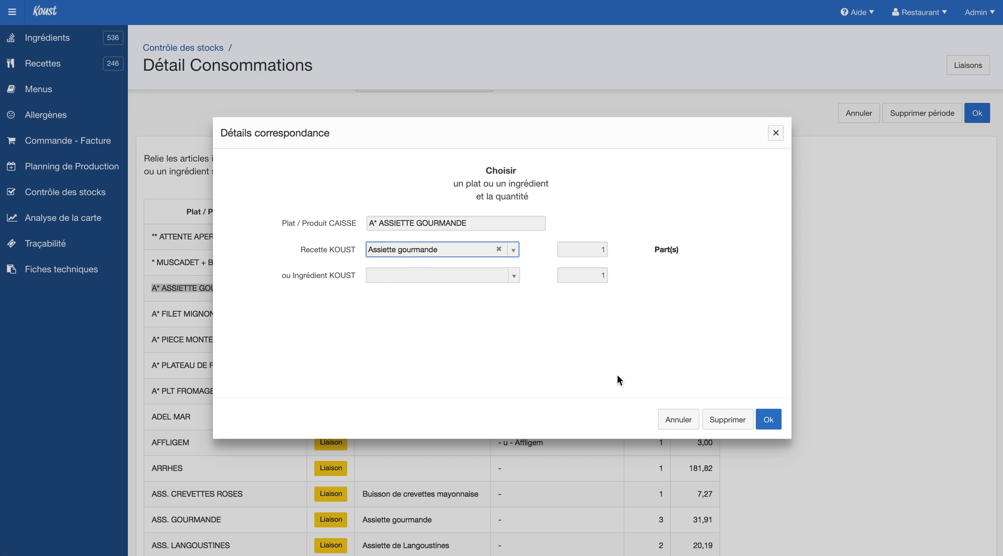
{"action": "left_click", "coordinate": [676, 417]}
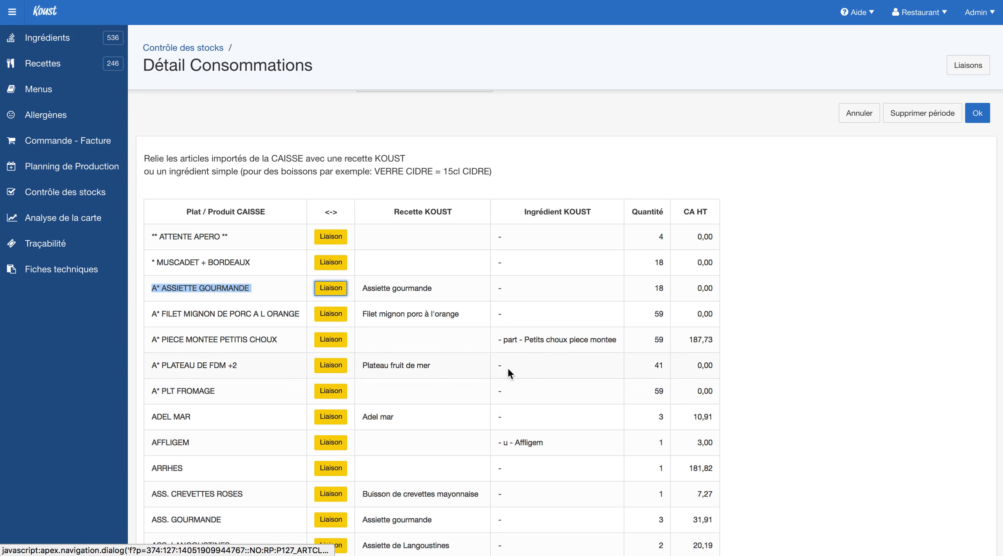
{"action": "left_click", "coordinate": [328, 287]}
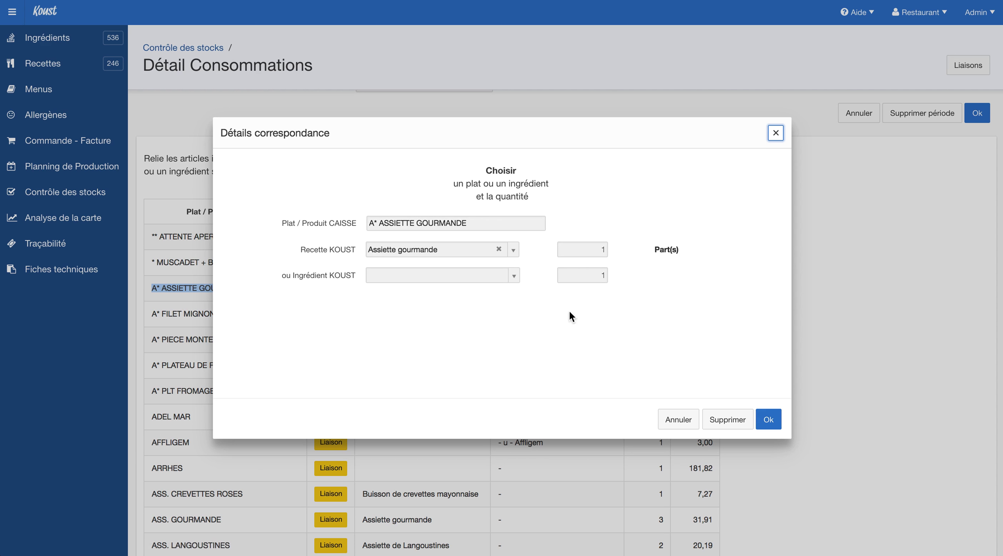
{"action": "left_click", "coordinate": [692, 422]}
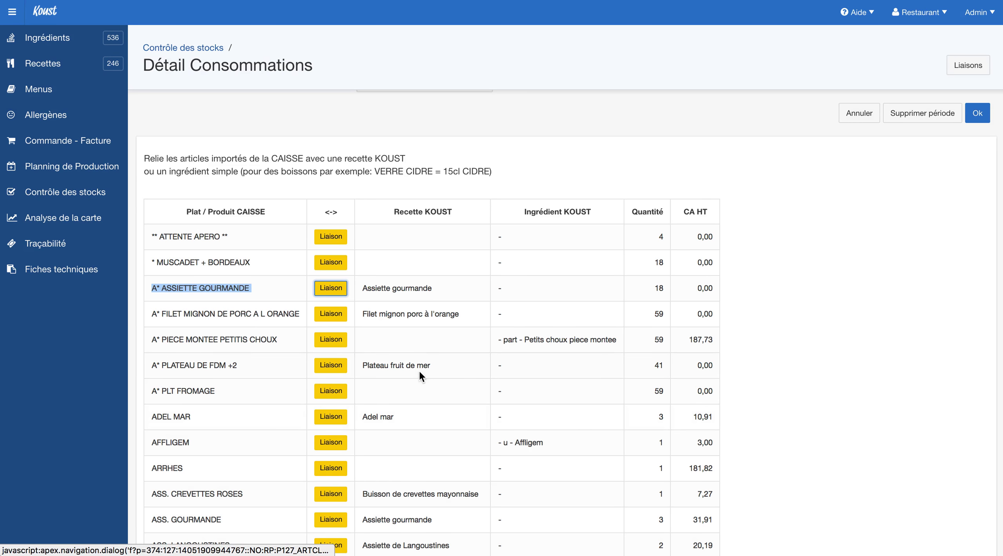
- Examine the correspondence details of the cash register item CHEVERNY 75CL and close them without saving changes
{"action": "scroll", "coordinate": [291, 356], "scroll_direction": "down", "scroll_amount": 3}
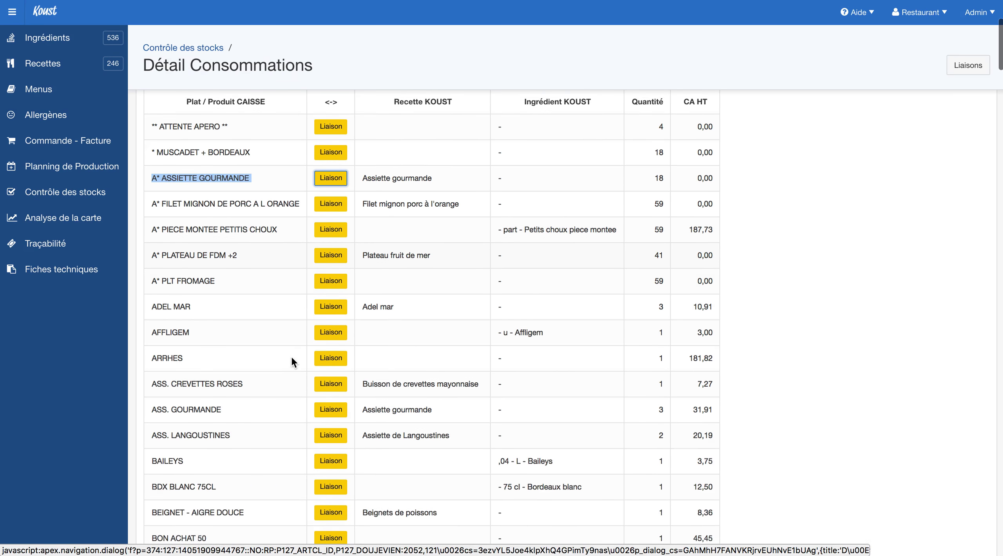
{"action": "scroll", "coordinate": [291, 359], "scroll_direction": "down", "scroll_amount": 9}
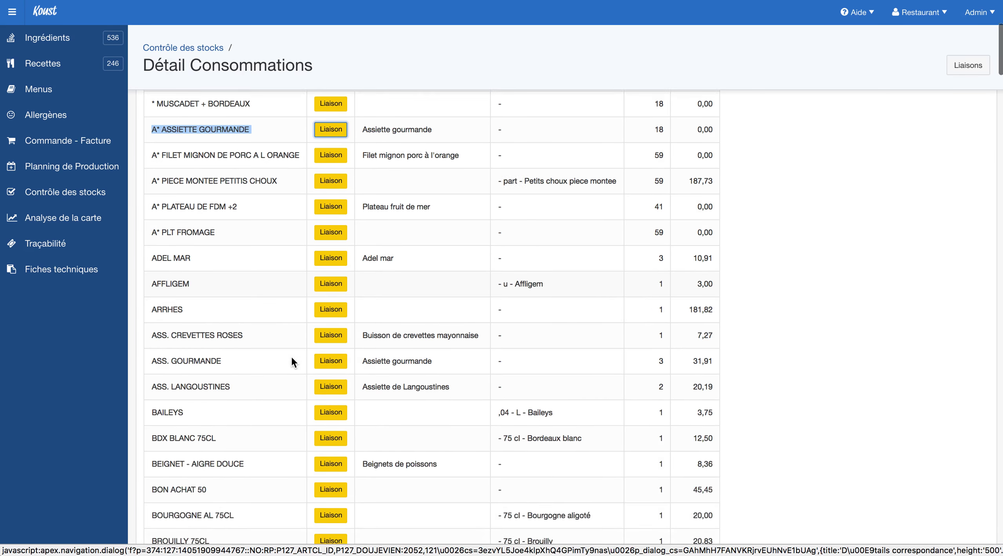
{"action": "scroll", "coordinate": [292, 359], "scroll_direction": "down", "scroll_amount": 6}
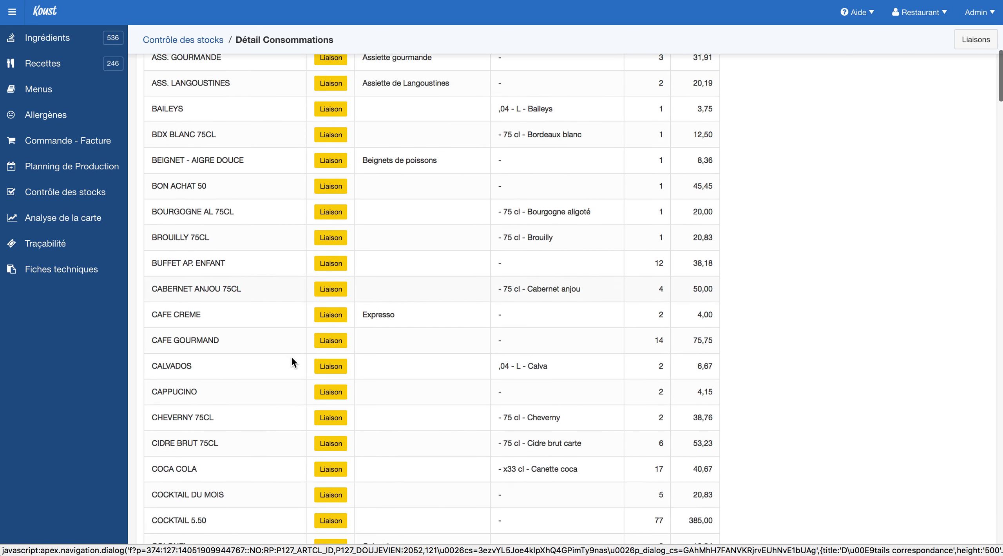
{"action": "scroll", "coordinate": [290, 362], "scroll_direction": "down", "scroll_amount": 1}
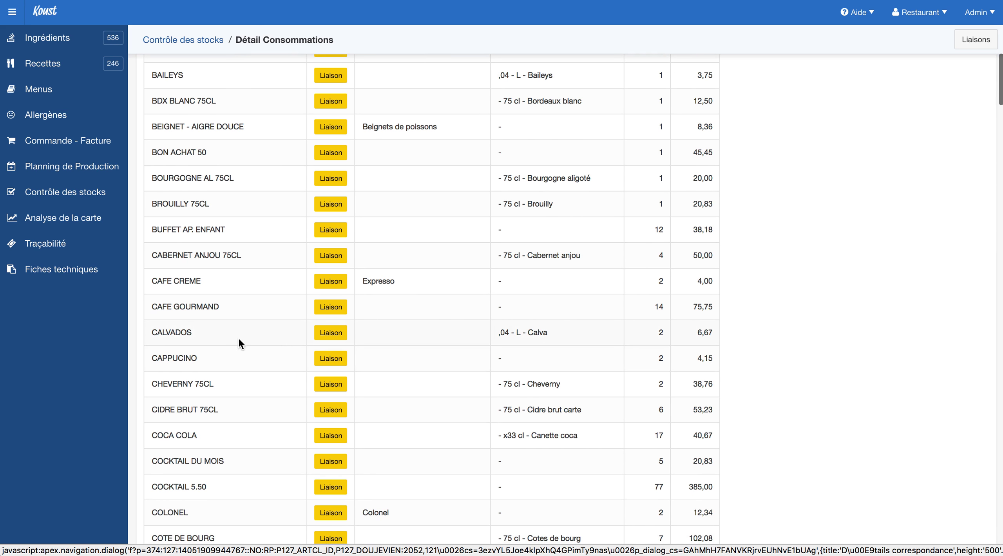
{"action": "scroll", "coordinate": [301, 333], "scroll_direction": "down", "scroll_amount": 2}
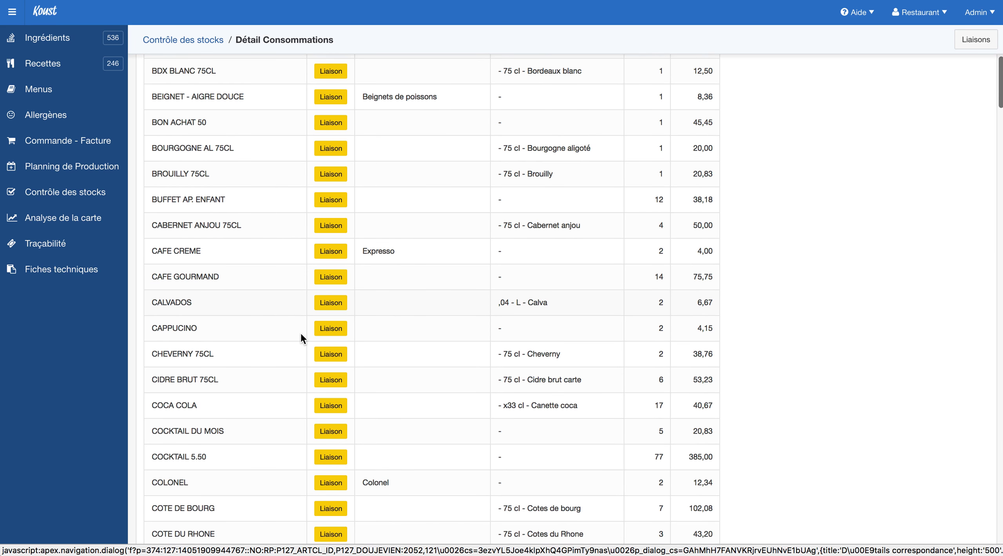
{"action": "scroll", "coordinate": [302, 330], "scroll_direction": "down", "scroll_amount": 1}
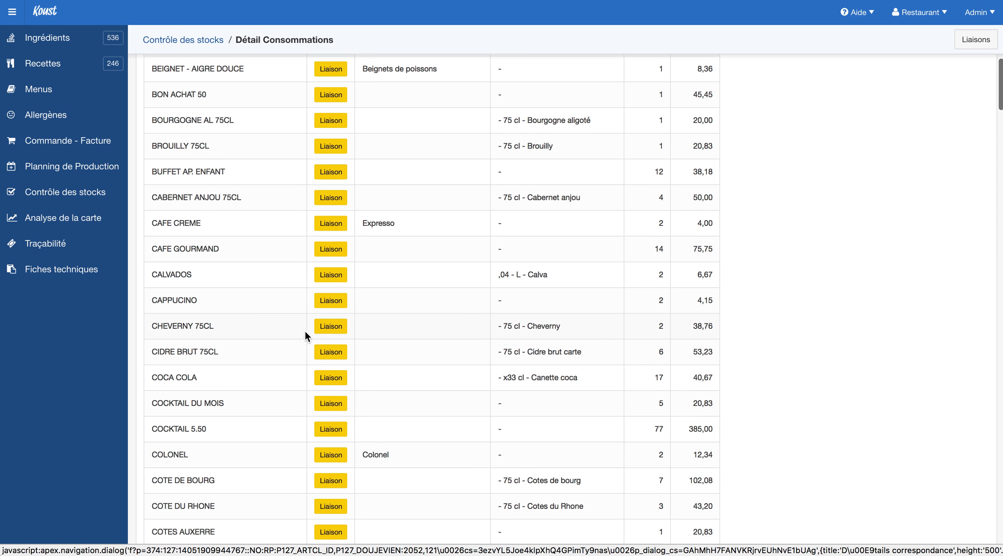
{"action": "left_click", "coordinate": [333, 327]}
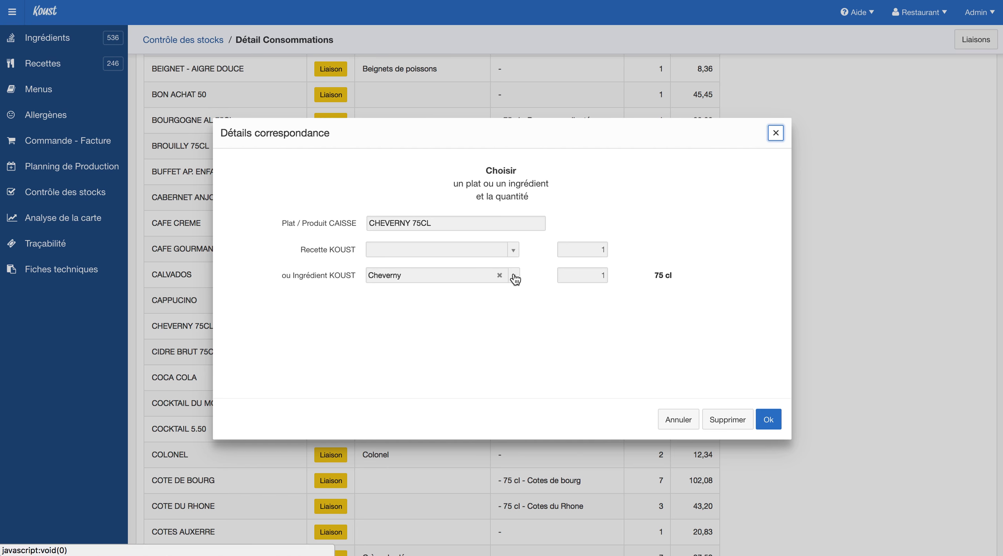
{"action": "left_click", "coordinate": [592, 276]}
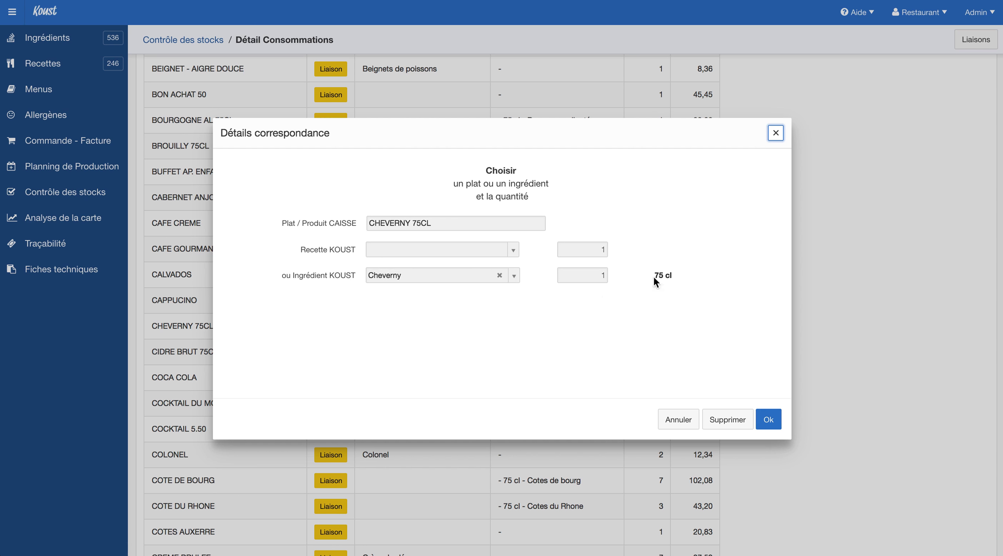
{"action": "left_click", "coordinate": [677, 419]}
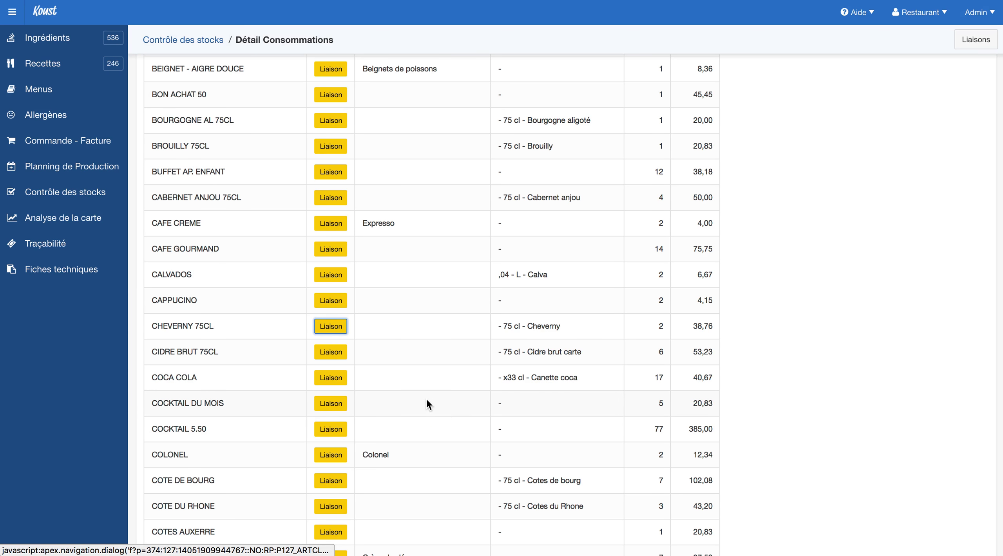
- Examine the linked ingredient and quantity in the correspondence details of CALVADOS and close them without saving changes
{"action": "scroll", "coordinate": [427, 398], "scroll_direction": "down", "scroll_amount": 3}
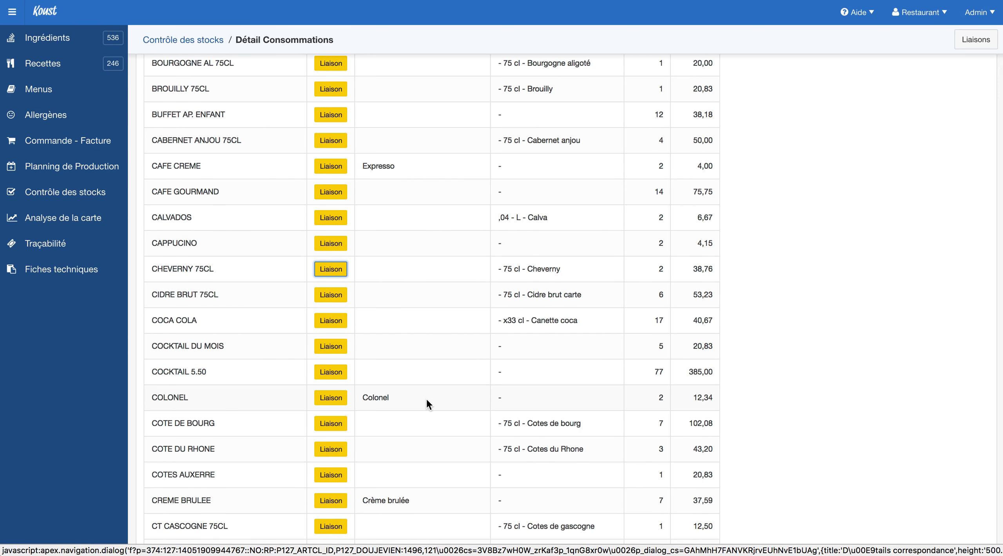
{"action": "scroll", "coordinate": [426, 397], "scroll_direction": "down", "scroll_amount": 2}
{"action": "scroll", "coordinate": [426, 398], "scroll_direction": "up", "scroll_amount": 2}
{"action": "scroll", "coordinate": [427, 401], "scroll_direction": "up", "scroll_amount": 4}
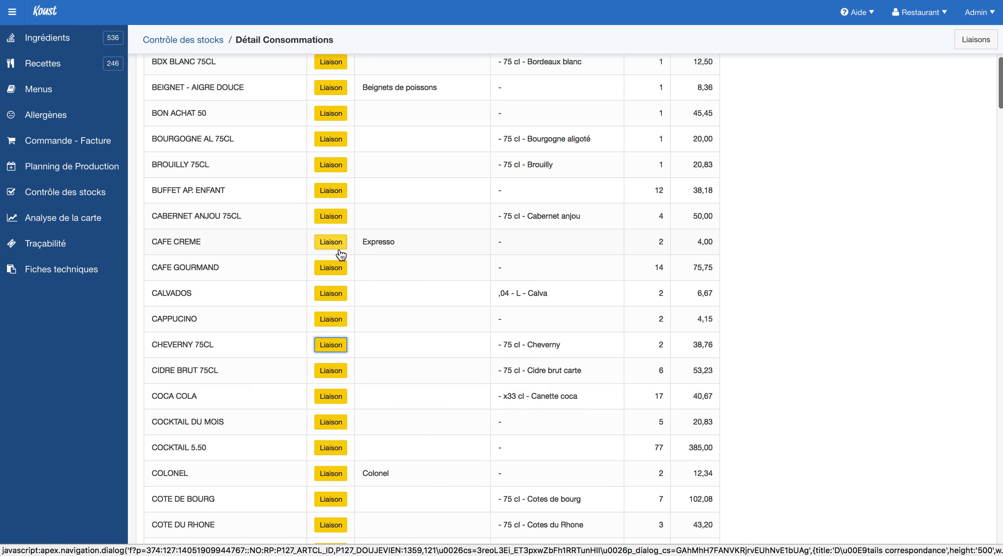
{"action": "left_click", "coordinate": [335, 294]}
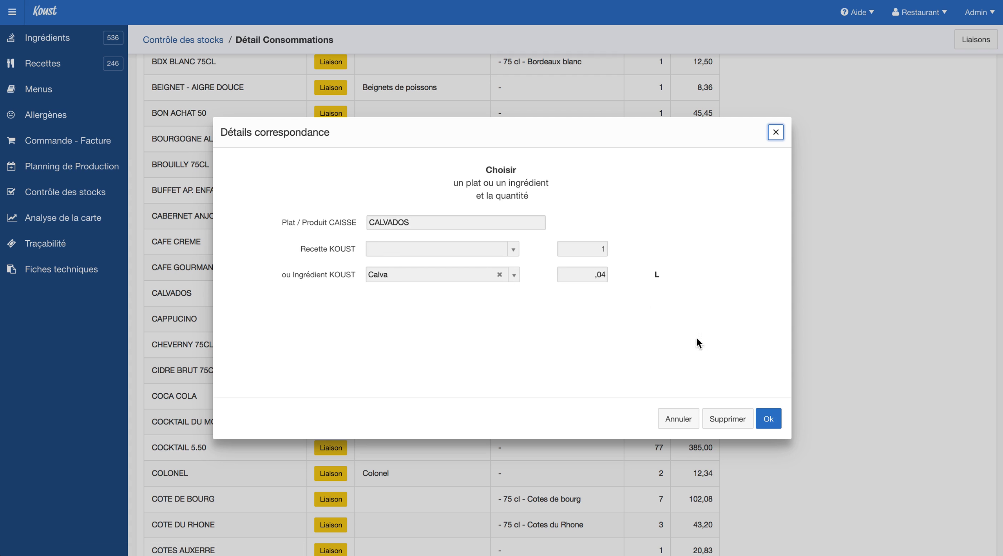
{"action": "left_click", "coordinate": [678, 418]}
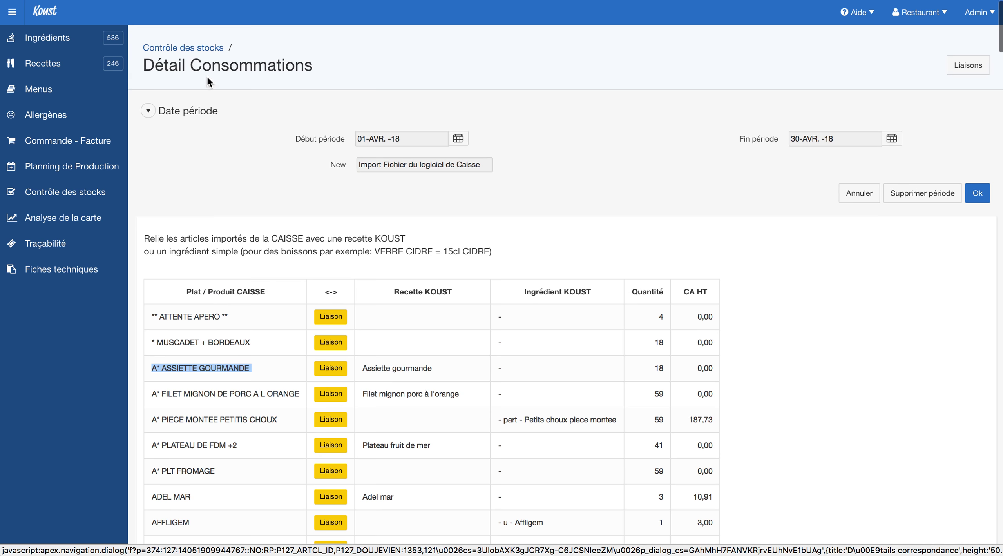
- Return to the stock control overview and open the CAISSE <-> KOUST correspondence list to review its linked items
{"action": "left_click", "coordinate": [199, 50]}
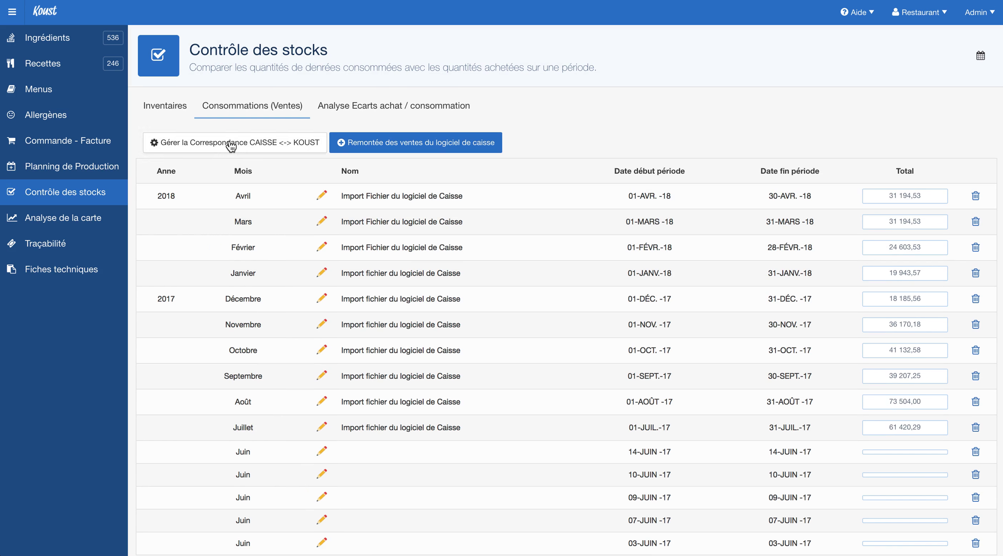
{"action": "left_click", "coordinate": [231, 146]}
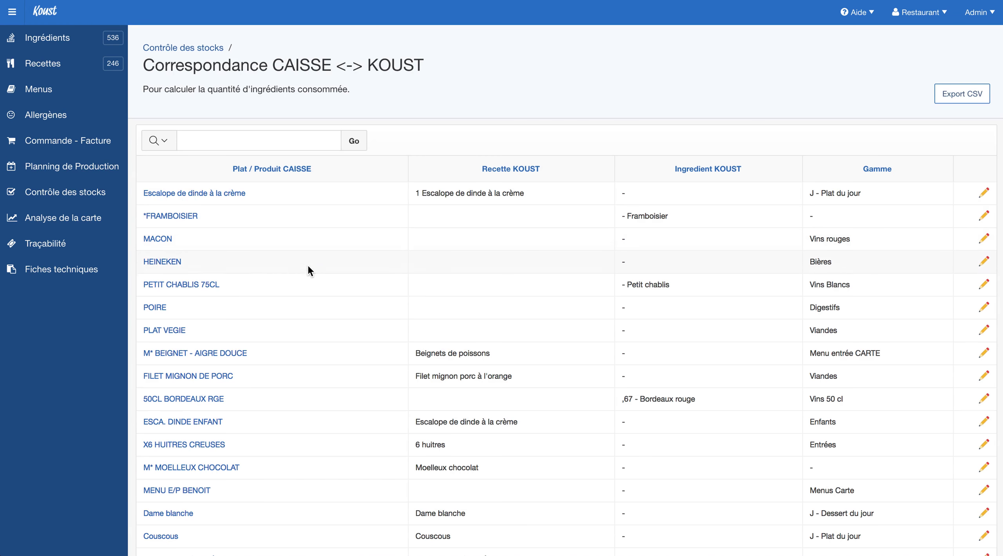
{"action": "scroll", "coordinate": [316, 287], "scroll_direction": "down", "scroll_amount": 20}
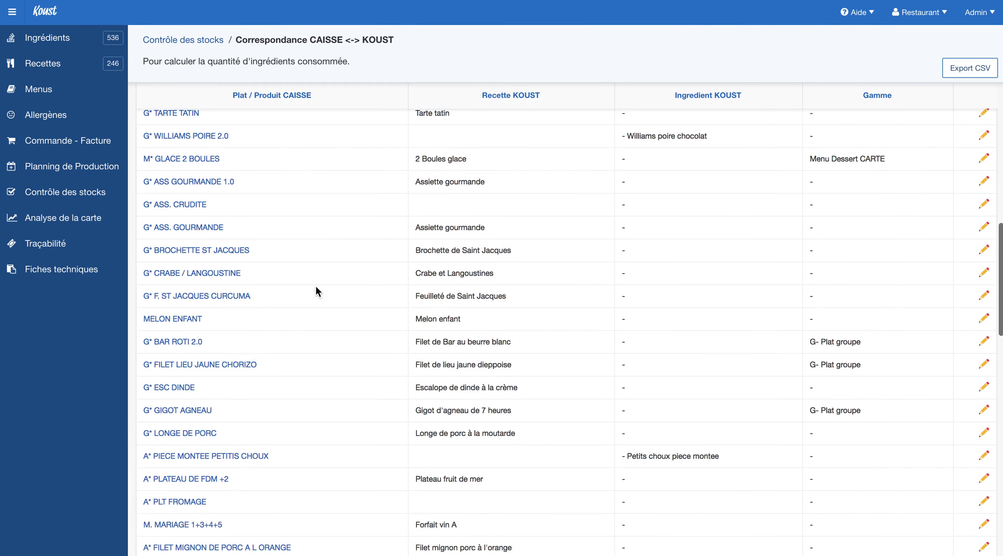
{"action": "scroll", "coordinate": [316, 291], "scroll_direction": "up", "scroll_amount": 20}
- Search the CAISSE <-> KOUST correspondence list for "faux"
{"action": "left_click", "coordinate": [245, 148]}
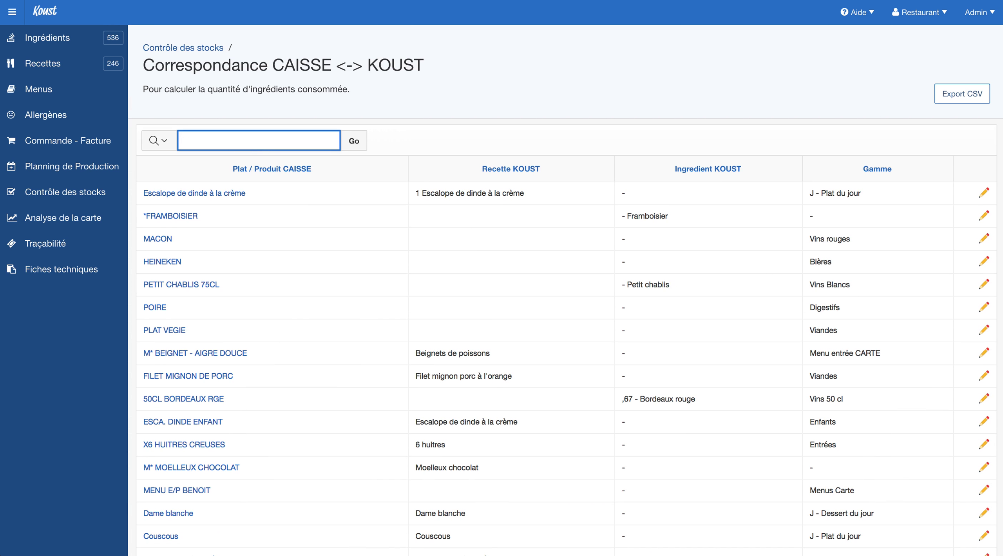
{"action": "scroll", "coordinate": [246, 335], "scroll_direction": "down", "scroll_amount": 10}
{"action": "scroll", "coordinate": [245, 328], "scroll_direction": "up", "scroll_amount": 15}
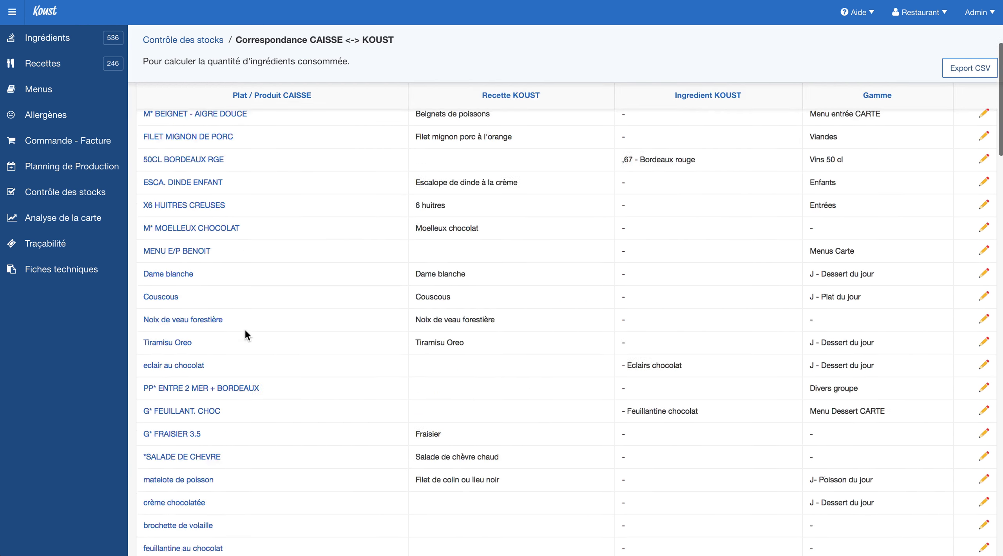
{"action": "type", "text": "fa"}
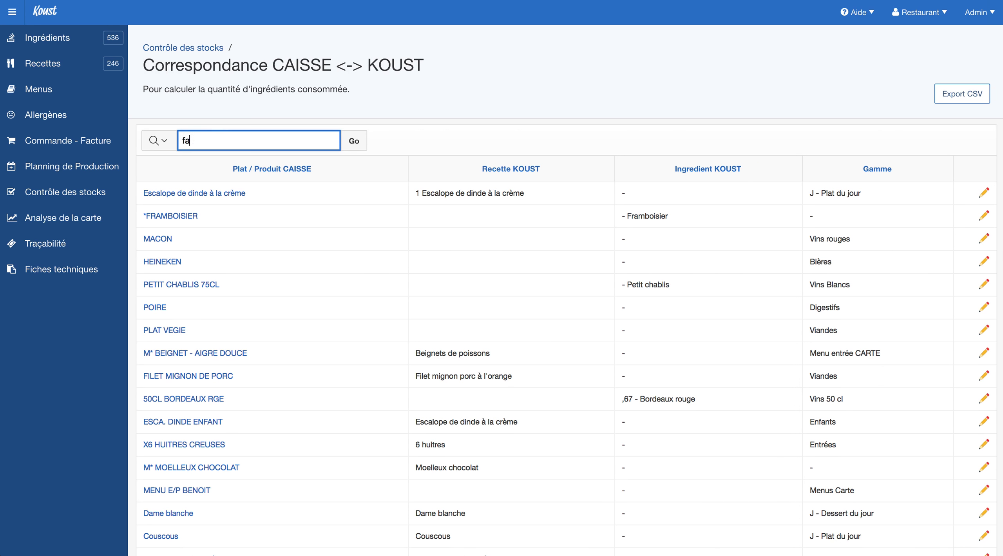
{"action": "type", "text": "ux"}
{"action": "key", "text": "Return"}
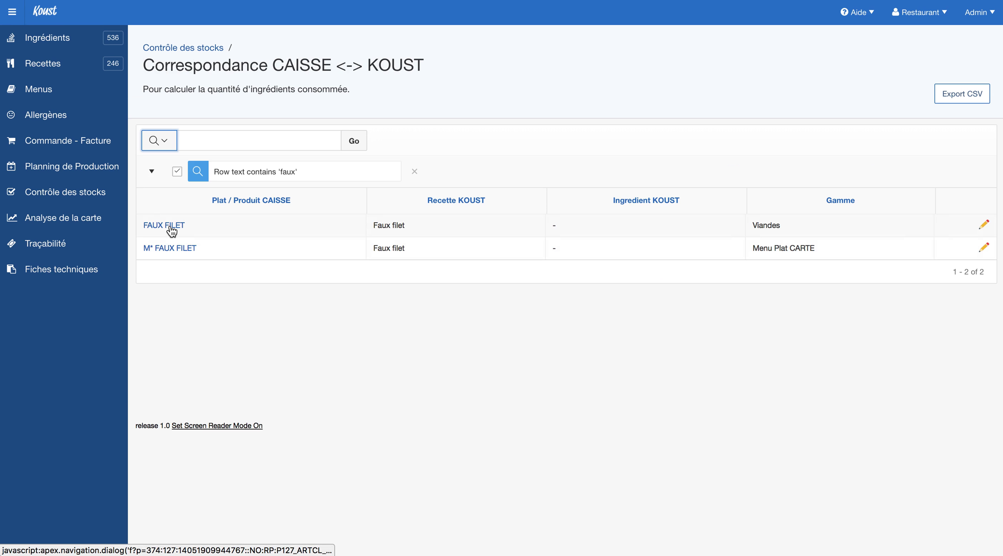
- Compare the correspondence details of FAUX FILET and M* FAUX FILET, closing both without saving changes
{"action": "left_click", "coordinate": [170, 227]}
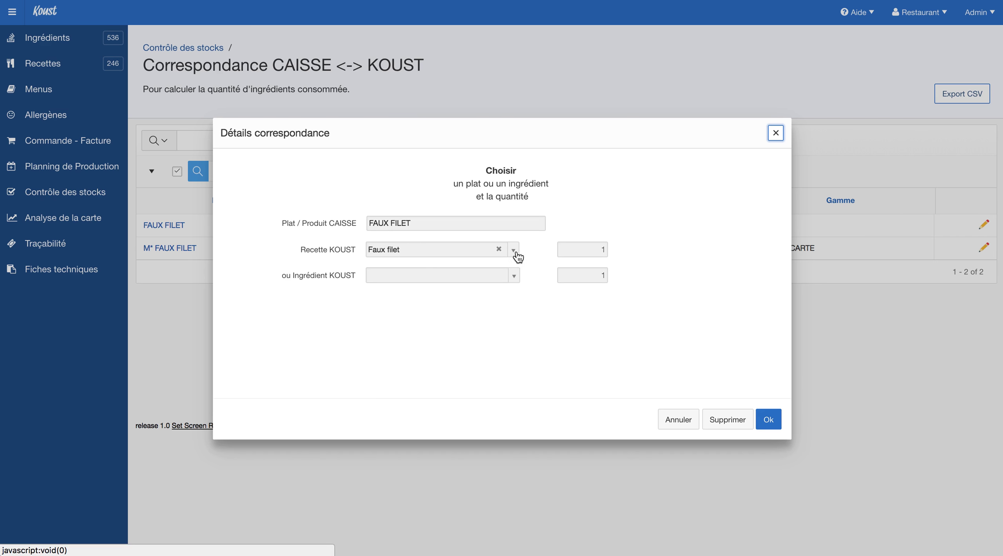
{"action": "left_click", "coordinate": [683, 426]}
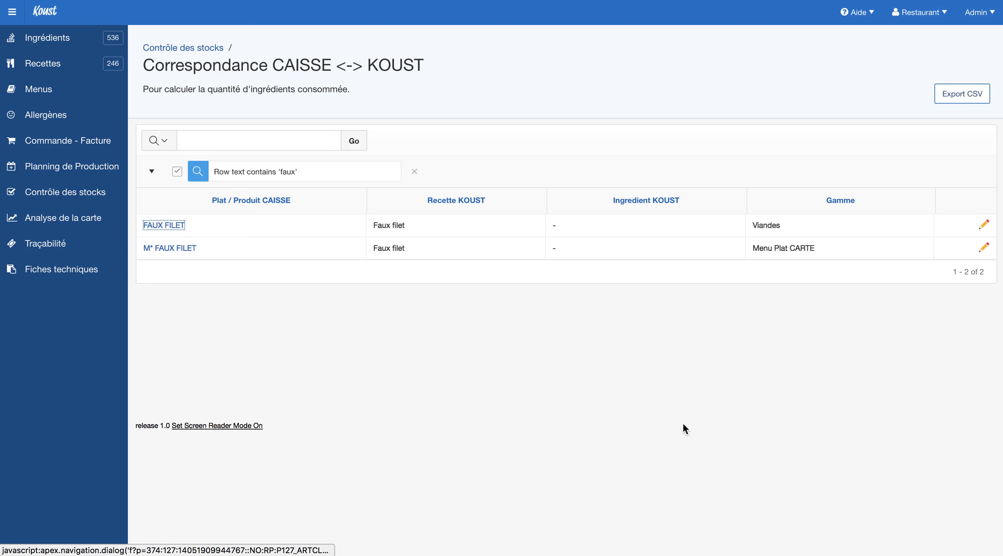
{"action": "left_click", "coordinate": [169, 248]}
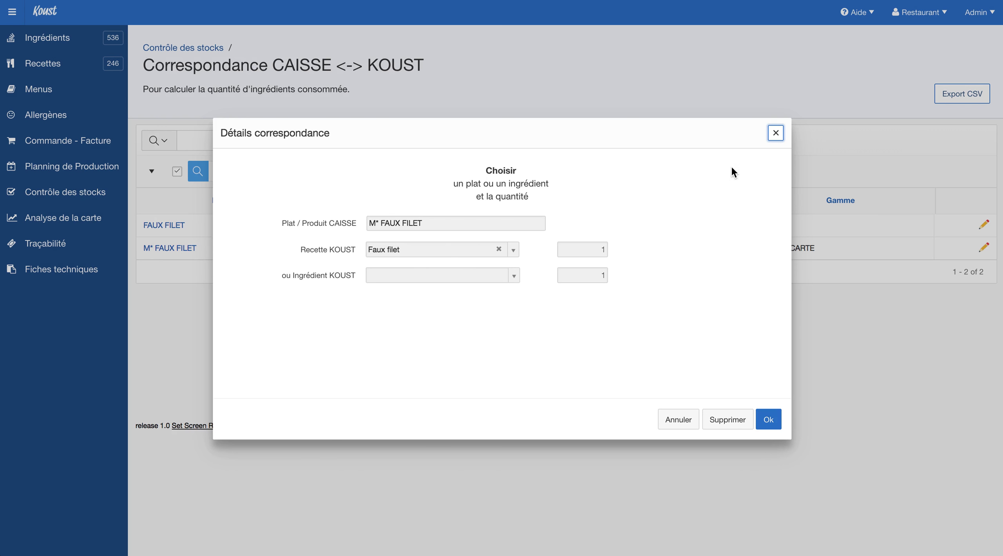
{"action": "left_click", "coordinate": [776, 133]}
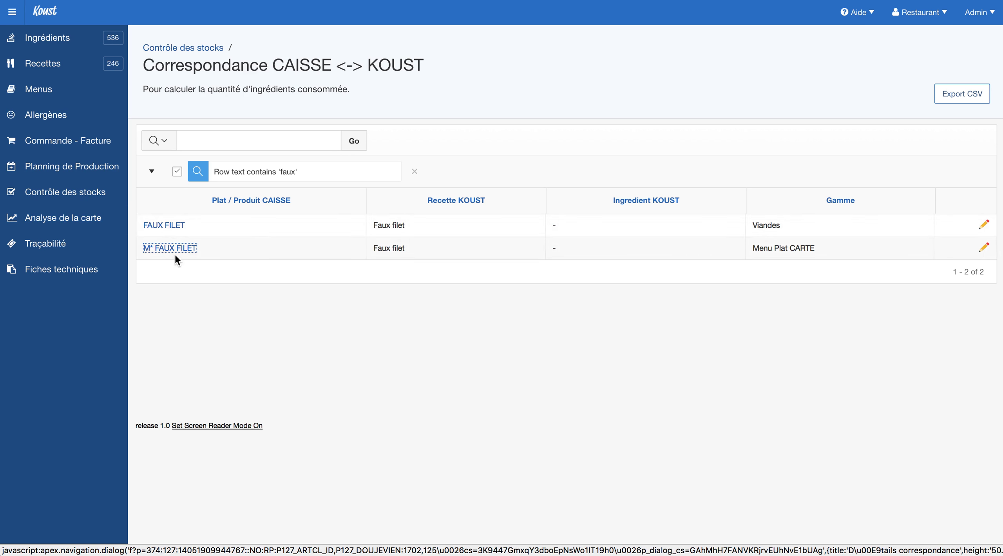
{"action": "left_click", "coordinate": [396, 248]}
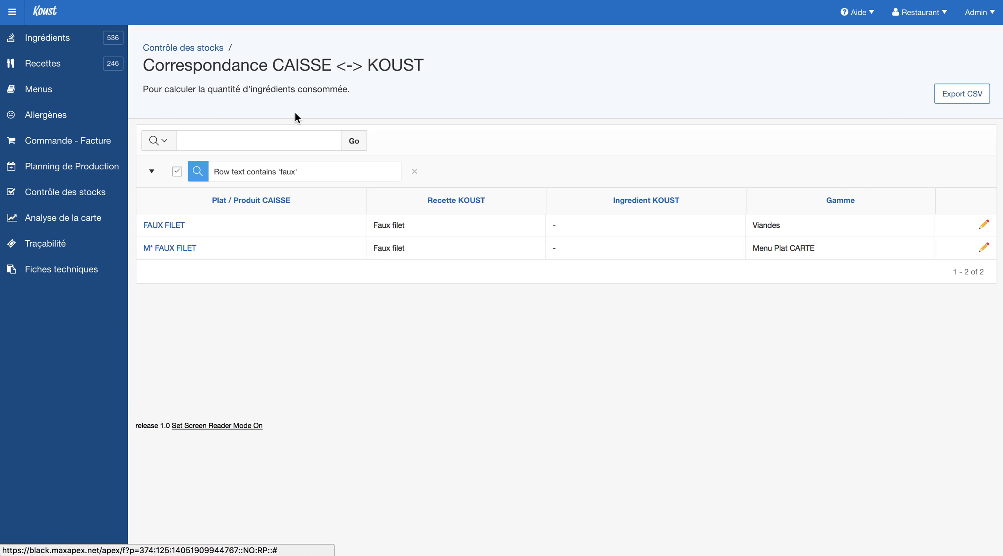
- Open the purchase/consumption variance analysis in stock control and set its period from 01-Mai-2017 to 31-Mai-2017
{"action": "left_click", "coordinate": [203, 50]}
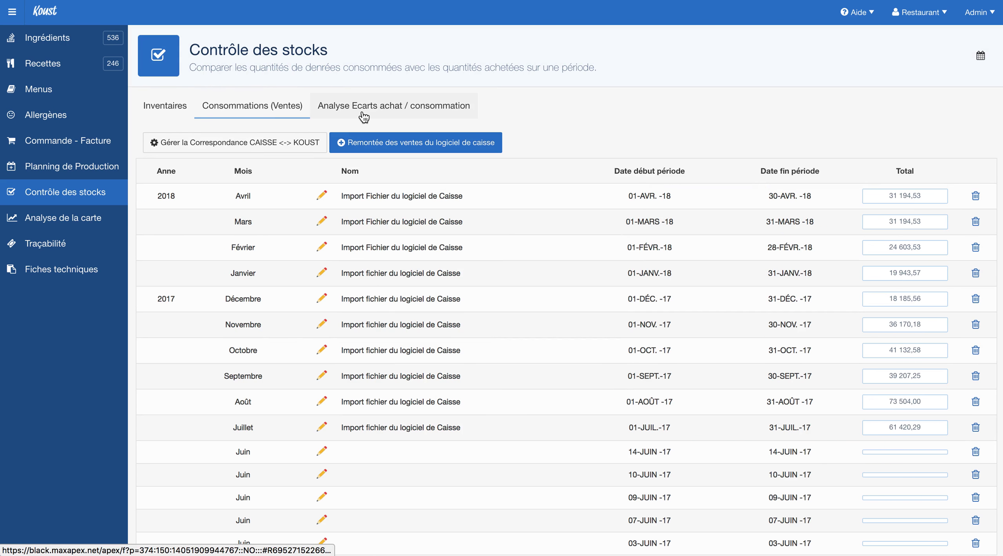
{"action": "left_click", "coordinate": [387, 110]}
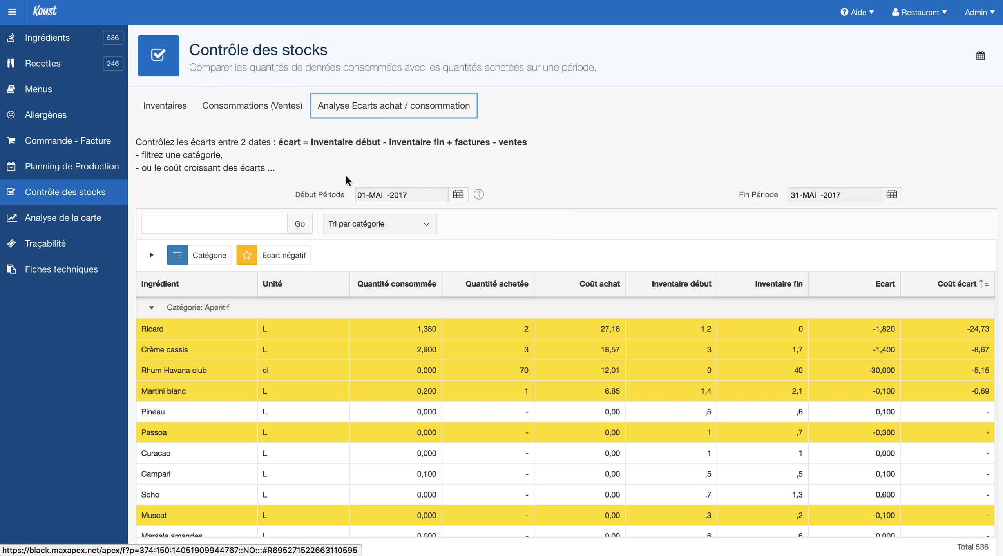
{"action": "left_click", "coordinate": [458, 194]}
{"action": "left_click", "coordinate": [371, 259]}
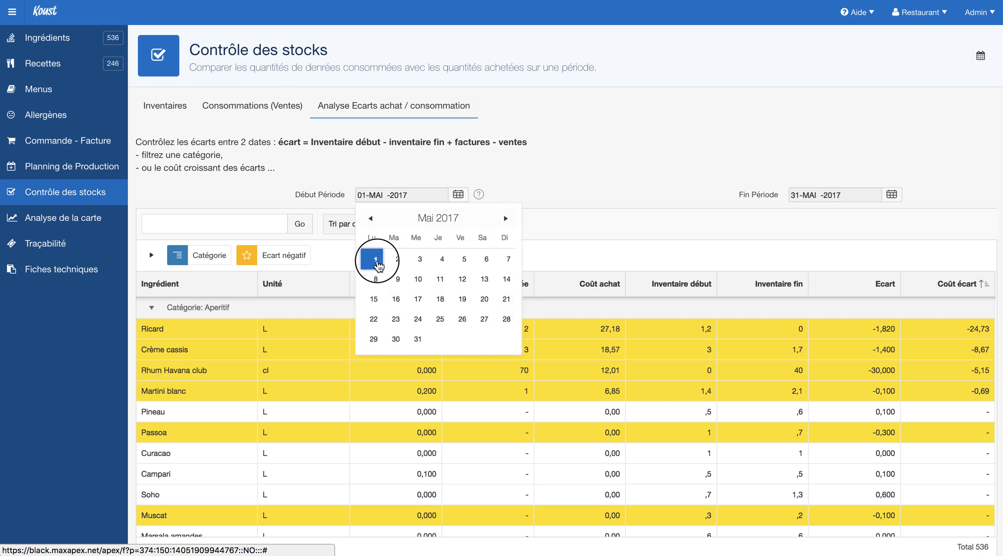
{"action": "left_click", "coordinate": [894, 195]}
{"action": "left_click", "coordinate": [851, 340]}
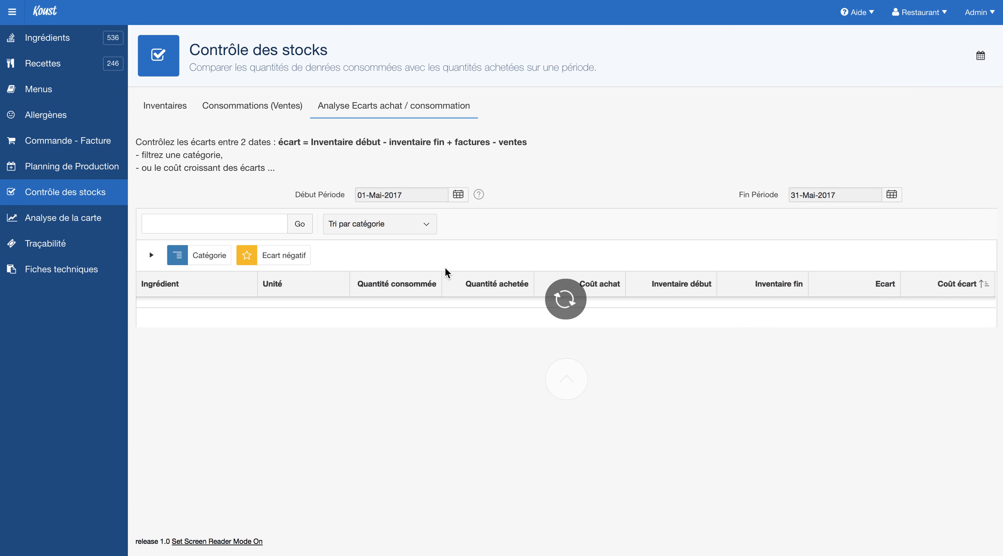
- Examine Ricard's consumed and purchased quantities in the Aperitif category of the variance analysis
{"action": "scroll", "coordinate": [447, 272], "scroll_direction": "down", "scroll_amount": 3}
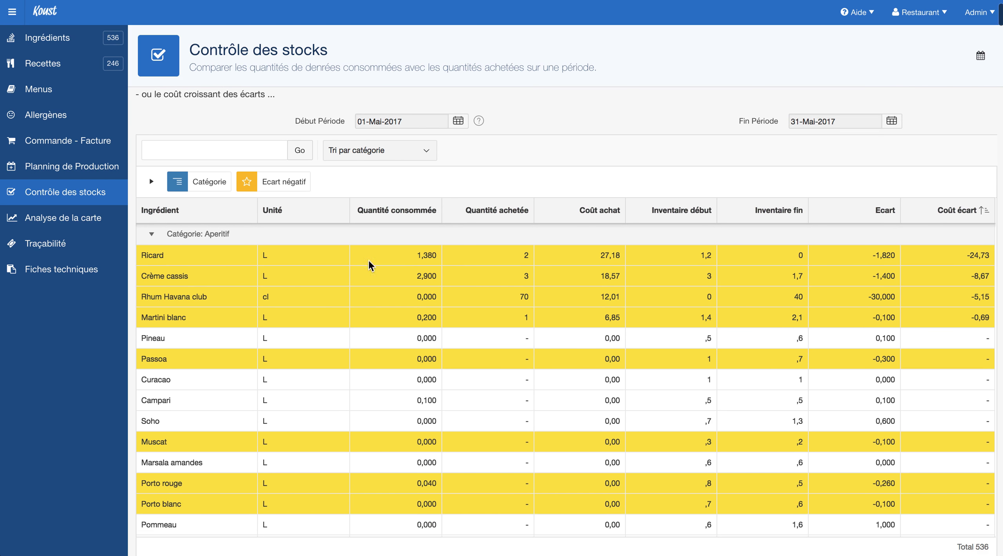
{"action": "left_click", "coordinate": [422, 256]}
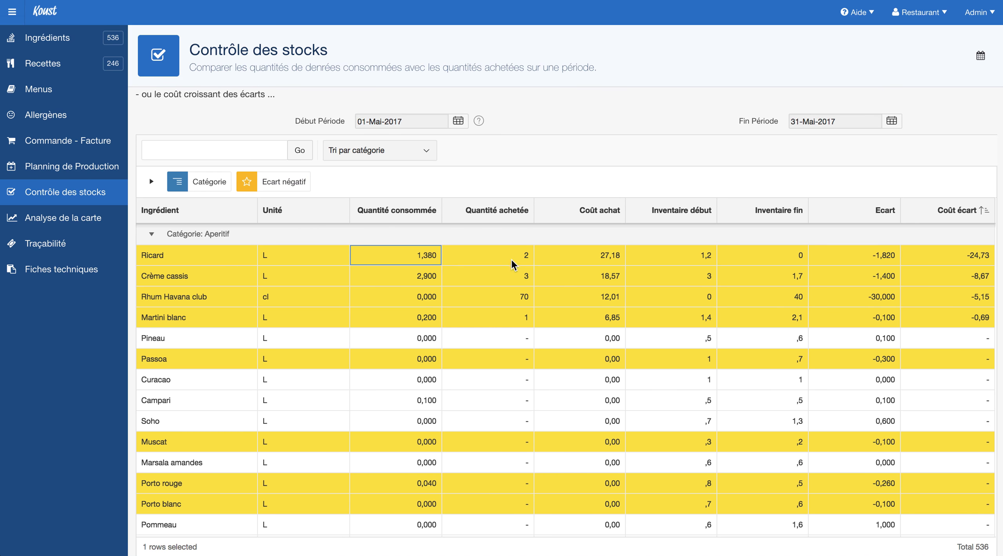
{"action": "left_click", "coordinate": [526, 255]}
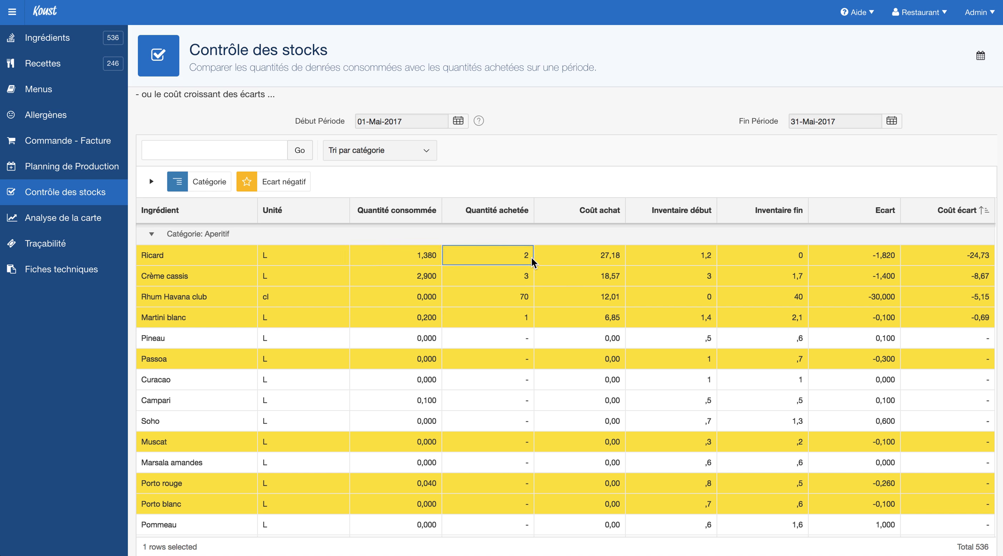
{"action": "left_click", "coordinate": [525, 255]}
- Review the ingredient variances in the beer, hot drink and soft drink categories of the analysis
{"action": "scroll", "coordinate": [663, 305], "scroll_direction": "down", "scroll_amount": 20}
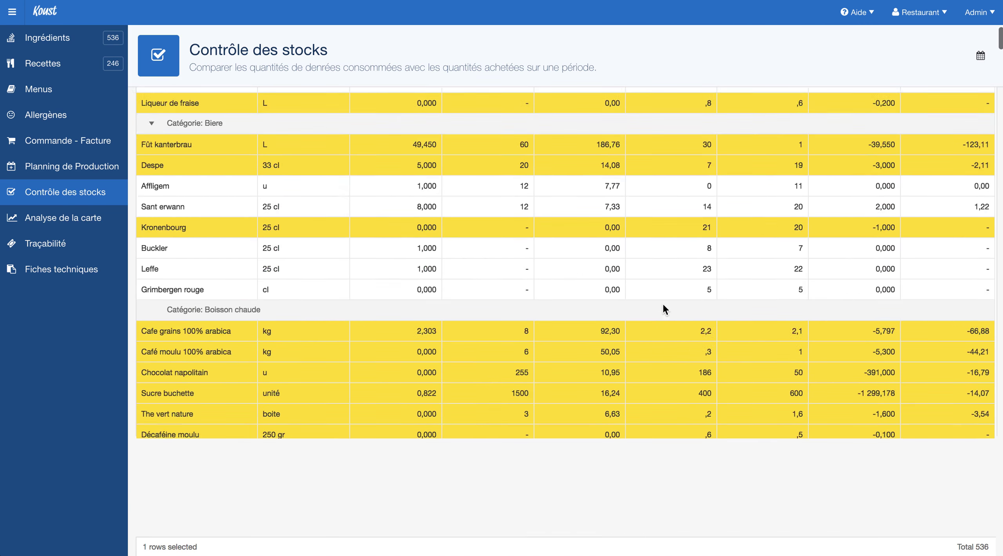
{"action": "scroll", "coordinate": [663, 304], "scroll_direction": "down", "scroll_amount": 15}
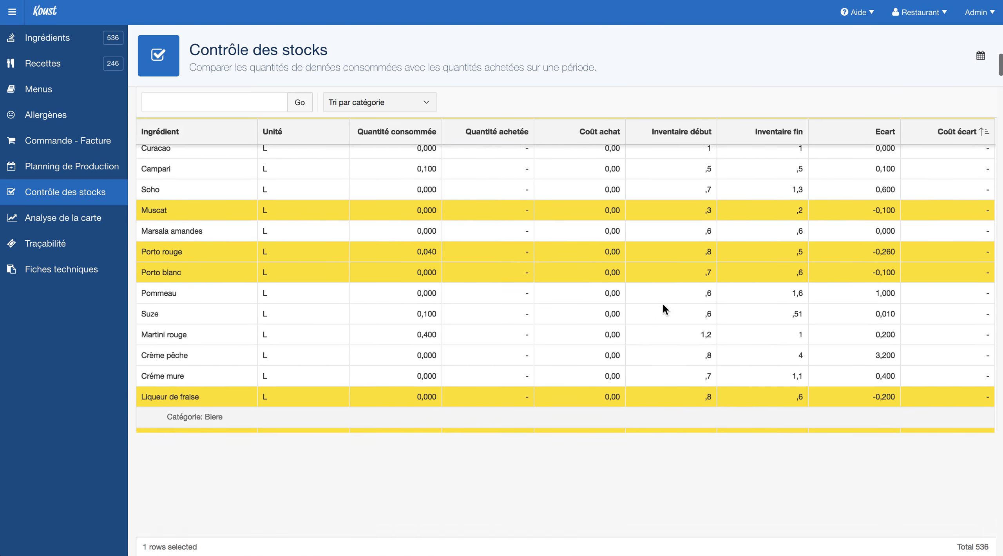
{"action": "scroll", "coordinate": [663, 304], "scroll_direction": "down", "scroll_amount": 10}
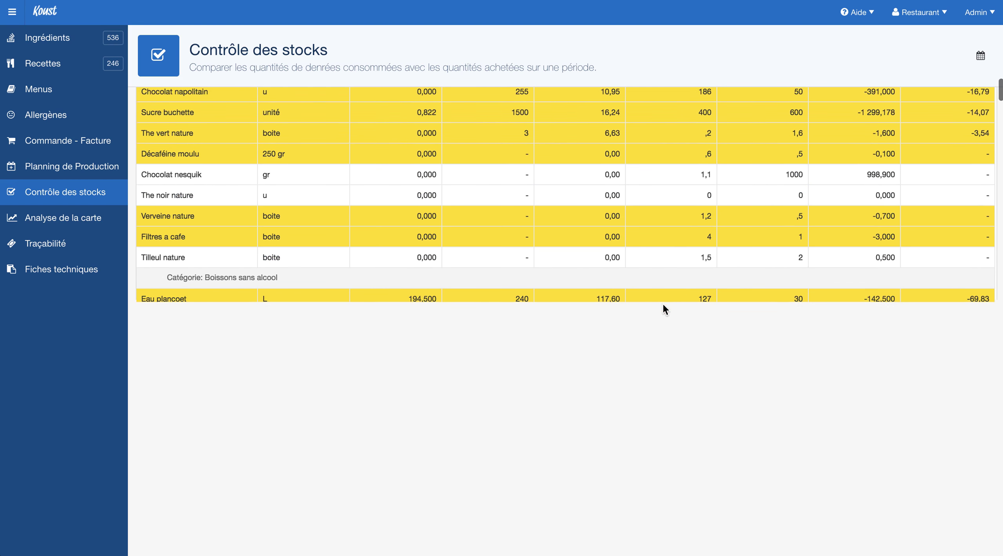
- Compare the ingredient variances grouped by category, from Aperitif through Biere, Boisson chaude and Boissons sans alcool
{"action": "scroll", "coordinate": [664, 306], "scroll_direction": "up", "scroll_amount": 15}
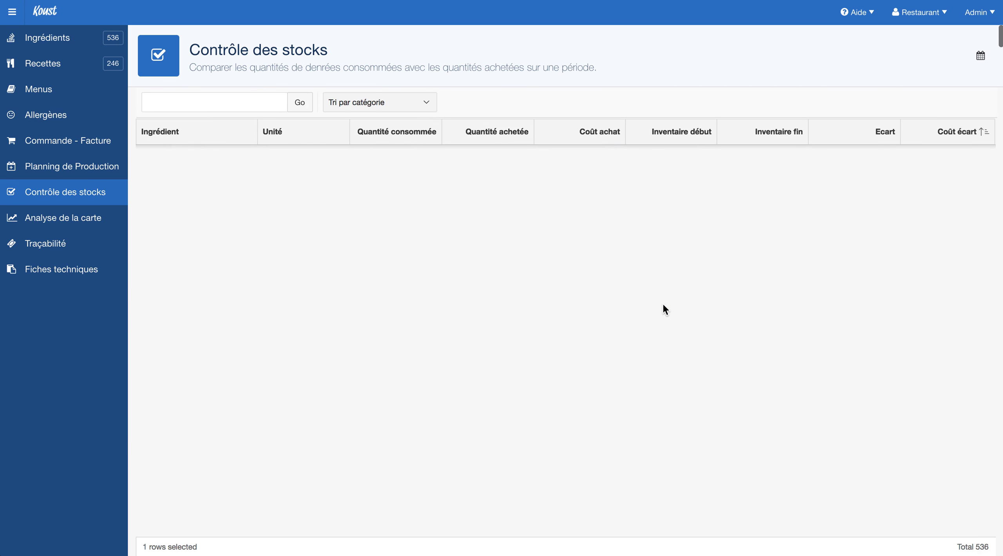
{"action": "scroll", "coordinate": [663, 308], "scroll_direction": "up", "scroll_amount": 15}
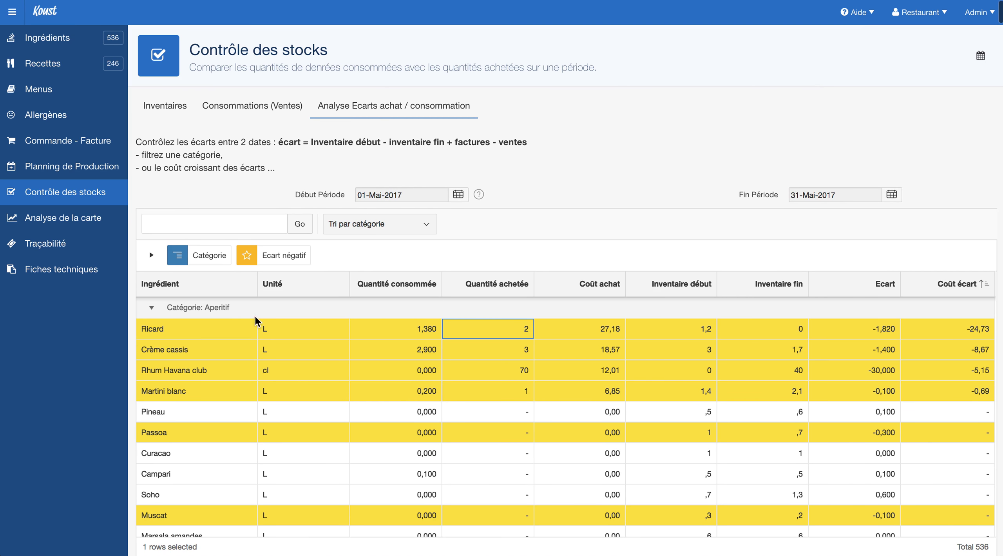
{"action": "scroll", "coordinate": [218, 408], "scroll_direction": "down", "scroll_amount": 10}
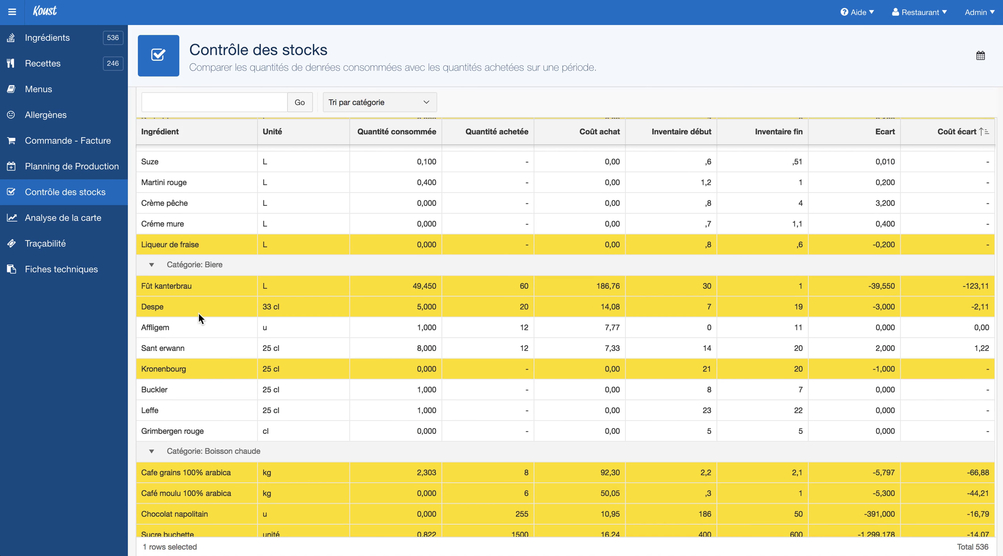
{"action": "scroll", "coordinate": [507, 324], "scroll_direction": "down", "scroll_amount": 1}
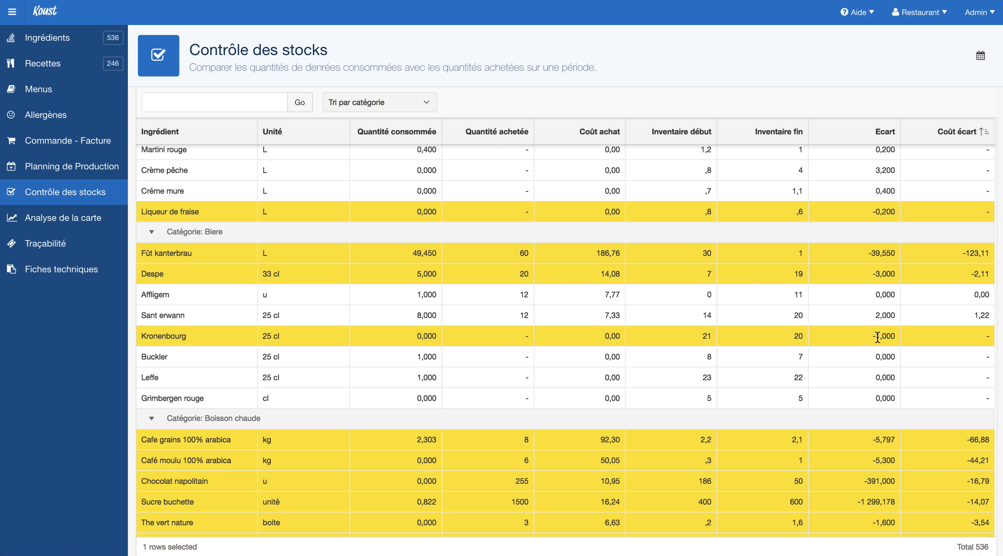
{"action": "scroll", "coordinate": [876, 344], "scroll_direction": "down", "scroll_amount": 10}
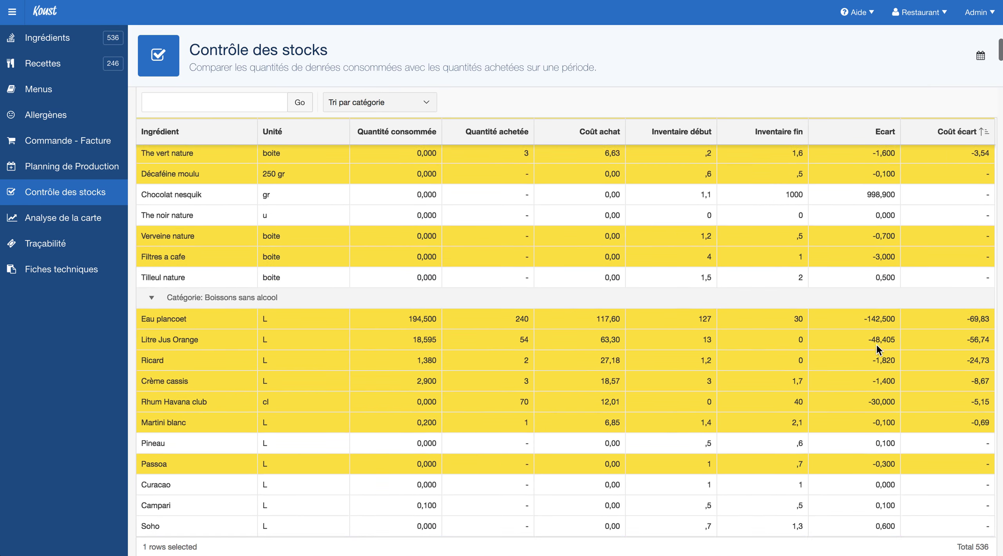
{"action": "scroll", "coordinate": [877, 345], "scroll_direction": "down", "scroll_amount": 10}
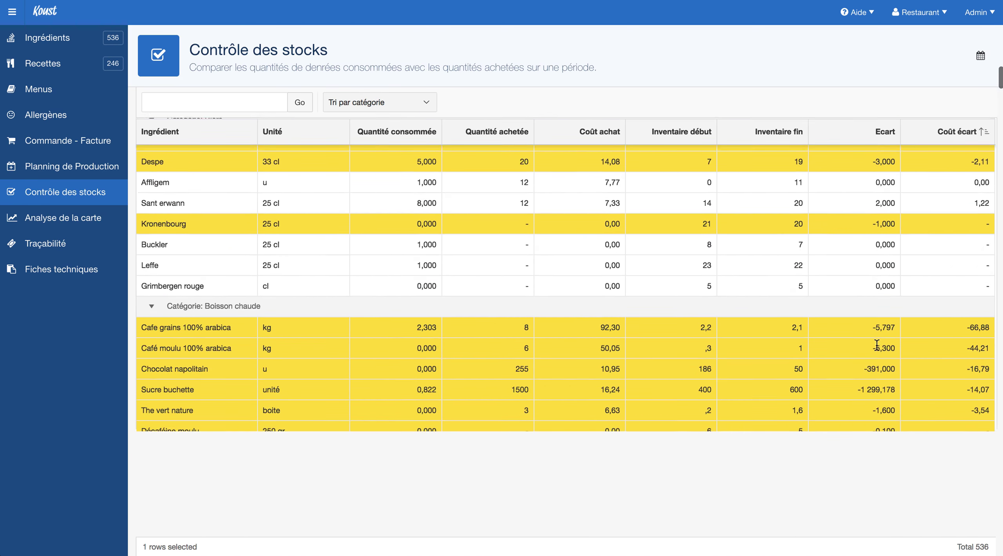
- Sort the purchase/consumption variance analysis by Coût écart décroissant
{"action": "scroll", "coordinate": [876, 343], "scroll_direction": "up", "scroll_amount": 20}
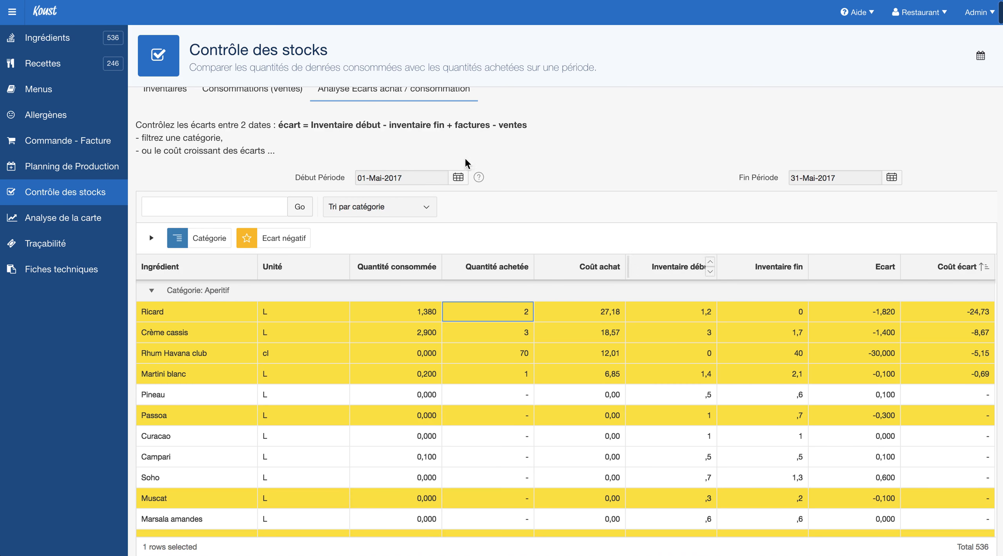
{"action": "left_click", "coordinate": [428, 206]}
{"action": "left_click", "coordinate": [413, 225]}
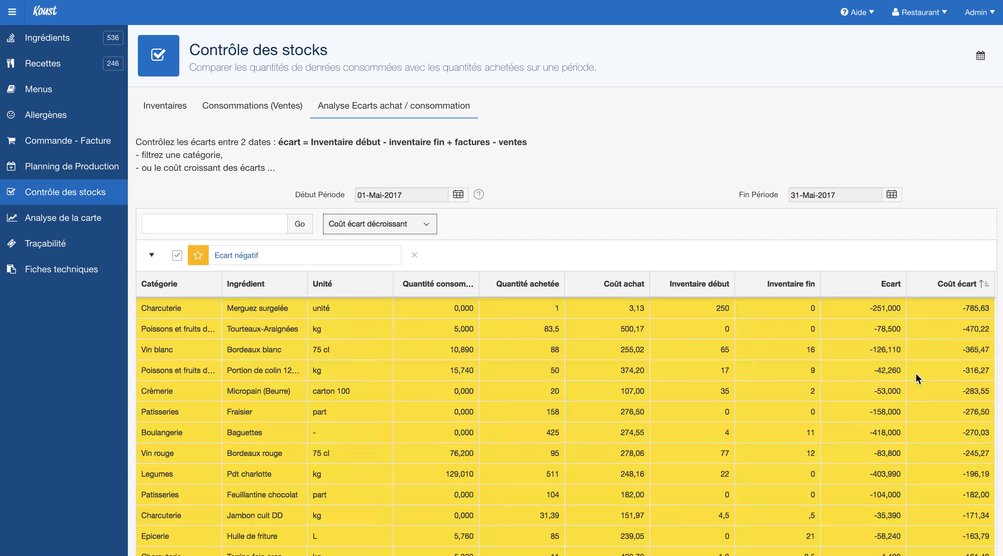
- Examine the ingredients with the costliest negative variances and select Pdt charlotte in the Legumes category
{"action": "scroll", "coordinate": [813, 389], "scroll_direction": "down", "scroll_amount": 5}
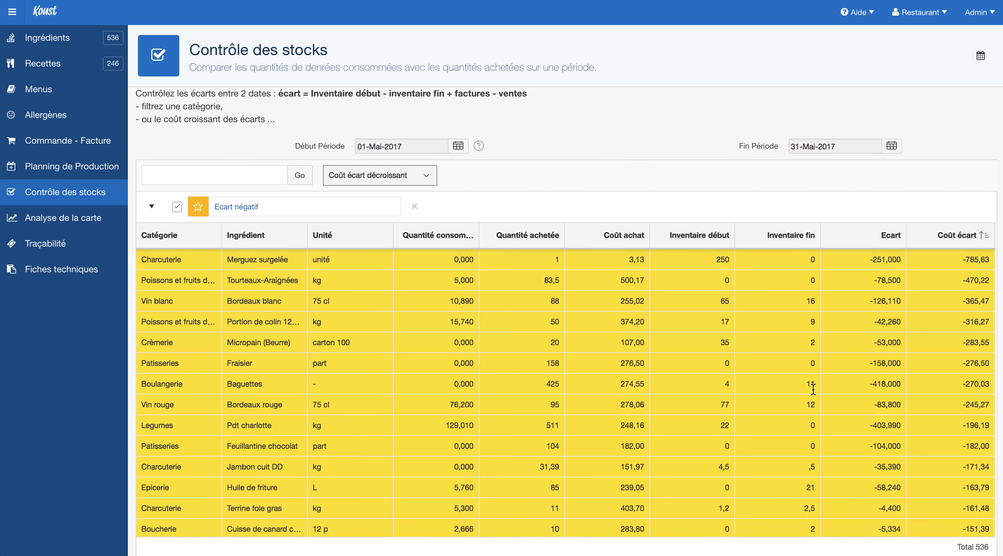
{"action": "scroll", "coordinate": [790, 339], "scroll_direction": "down", "scroll_amount": 5}
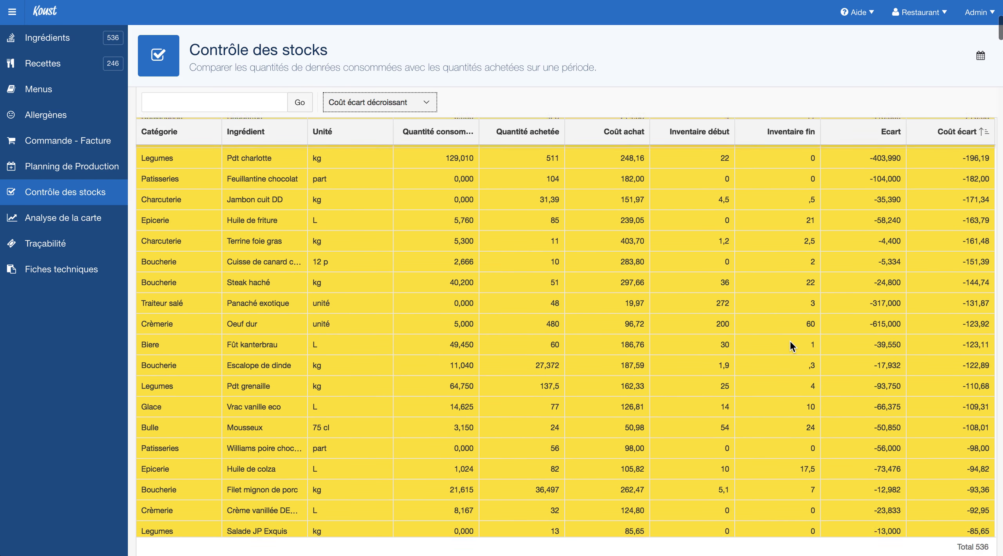
{"action": "scroll", "coordinate": [790, 339], "scroll_direction": "up", "scroll_amount": 2}
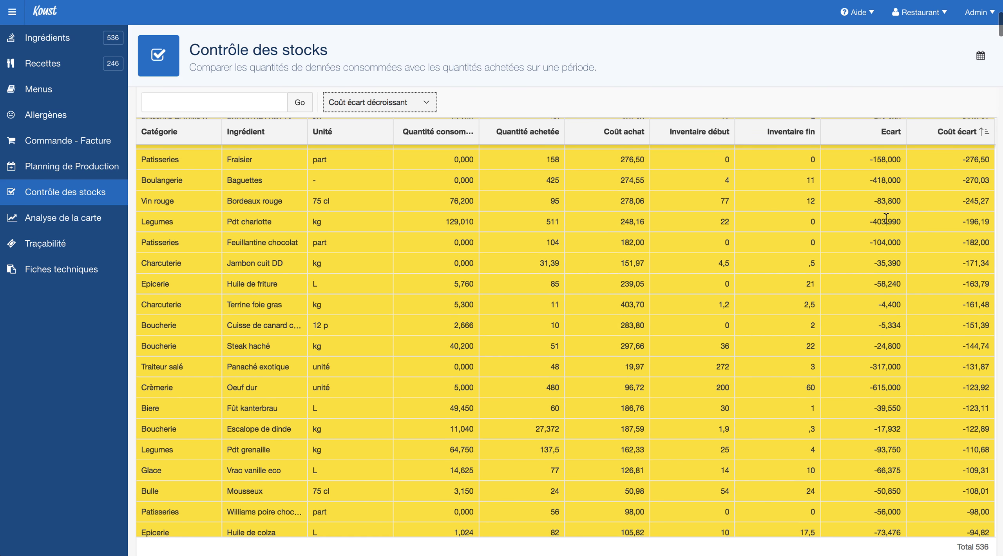
{"action": "scroll", "coordinate": [886, 218], "scroll_direction": "down", "scroll_amount": 1}
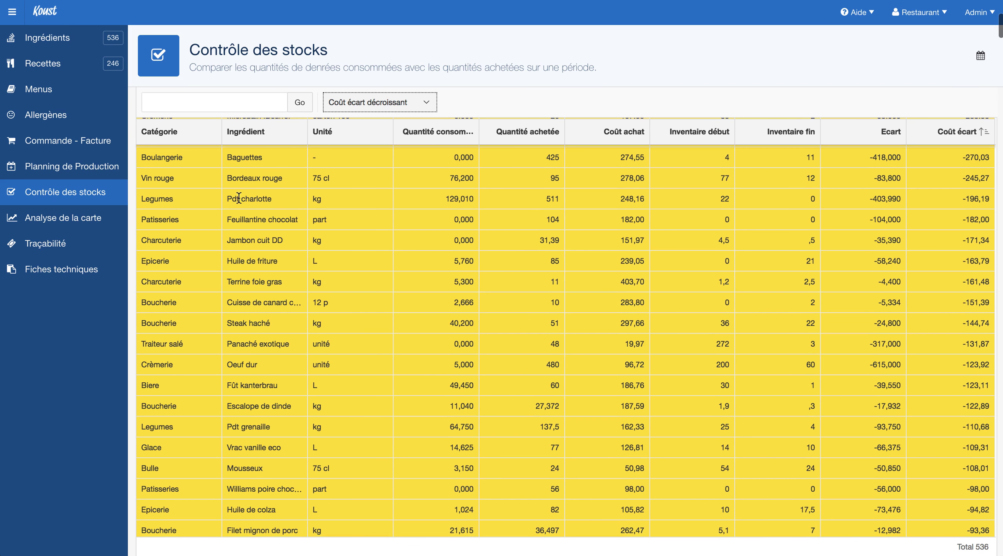
{"action": "left_click", "coordinate": [273, 204]}
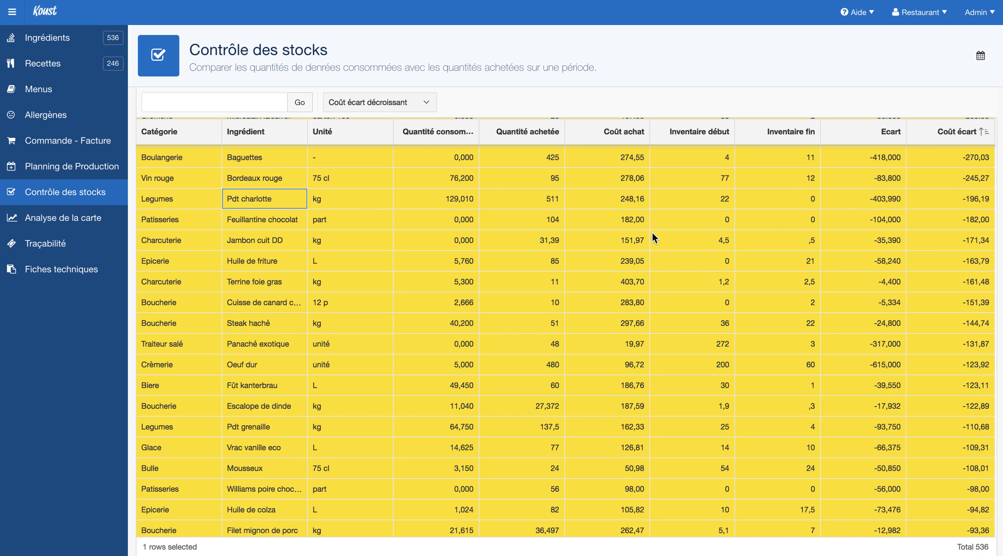
- Review the remaining negative variances in descending cost order, keeping the Coût écart décroissant sorting
{"action": "scroll", "coordinate": [654, 235], "scroll_direction": "up", "scroll_amount": 3}
{"action": "scroll", "coordinate": [657, 241], "scroll_direction": "up", "scroll_amount": 2}
{"action": "scroll", "coordinate": [656, 241], "scroll_direction": "down", "scroll_amount": 5}
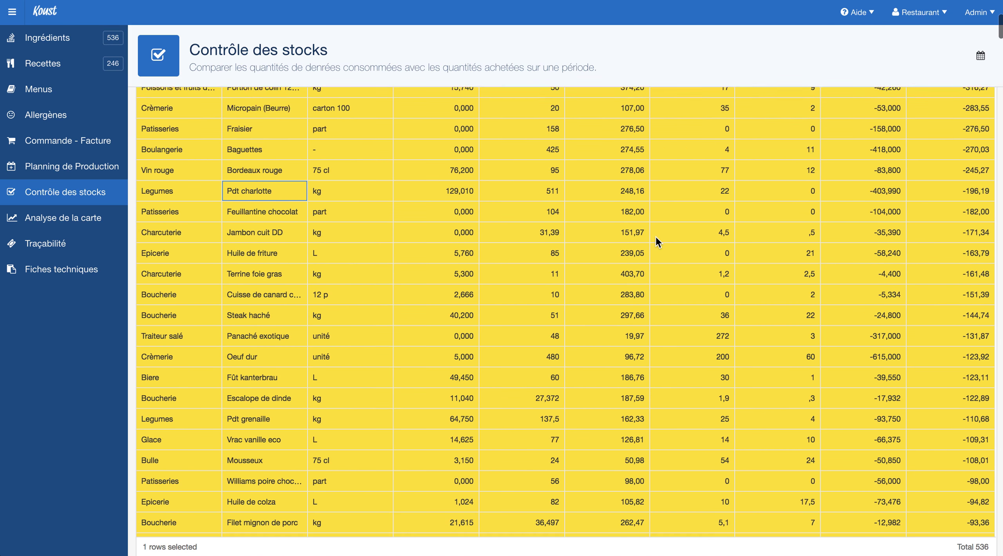
{"action": "scroll", "coordinate": [488, 203], "scroll_direction": "up", "scroll_amount": 2}
{"action": "scroll", "coordinate": [488, 203], "scroll_direction": "down", "scroll_amount": 6}
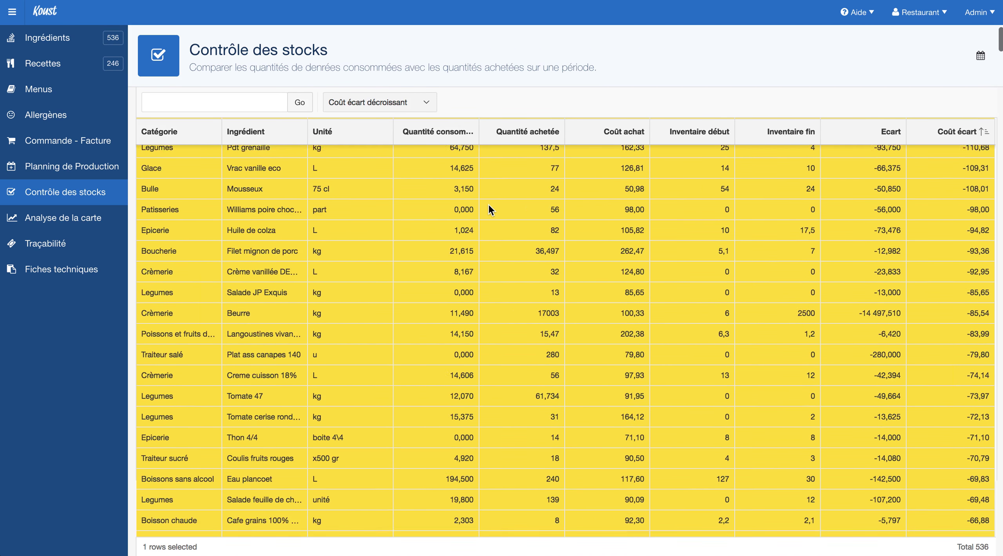
{"action": "scroll", "coordinate": [488, 203], "scroll_direction": "down", "scroll_amount": 7}
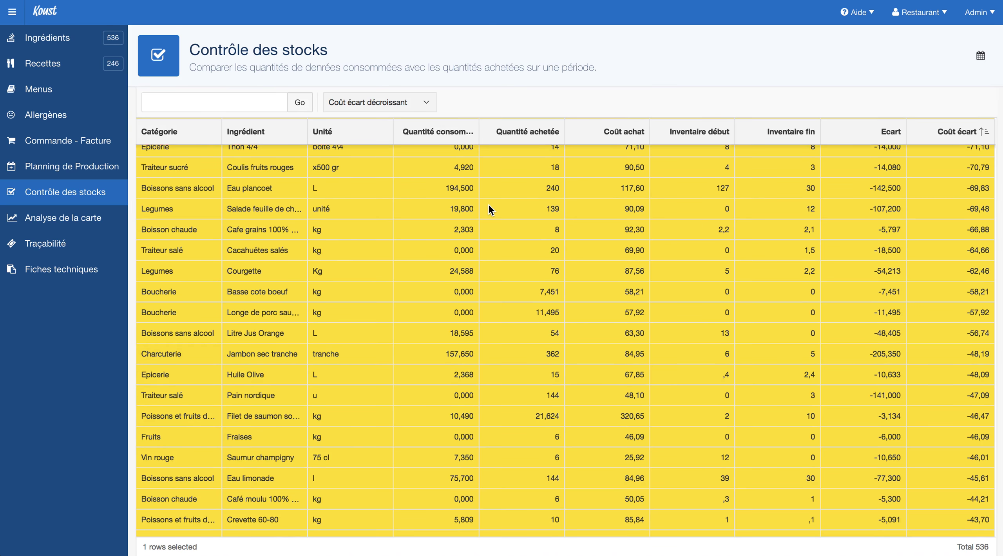
{"action": "scroll", "coordinate": [488, 204], "scroll_direction": "down", "scroll_amount": 8}
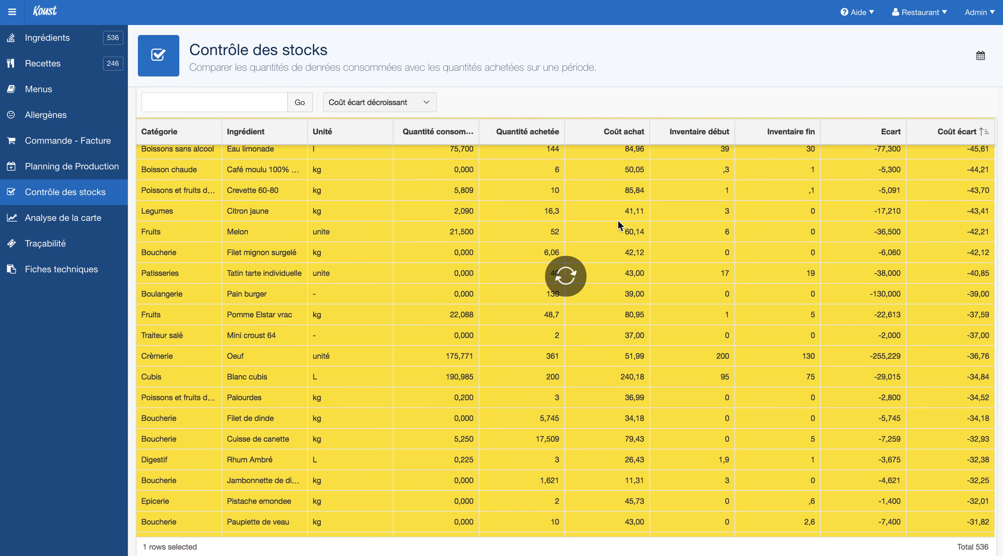
{"action": "scroll", "coordinate": [452, 214], "scroll_direction": "down", "scroll_amount": 6}
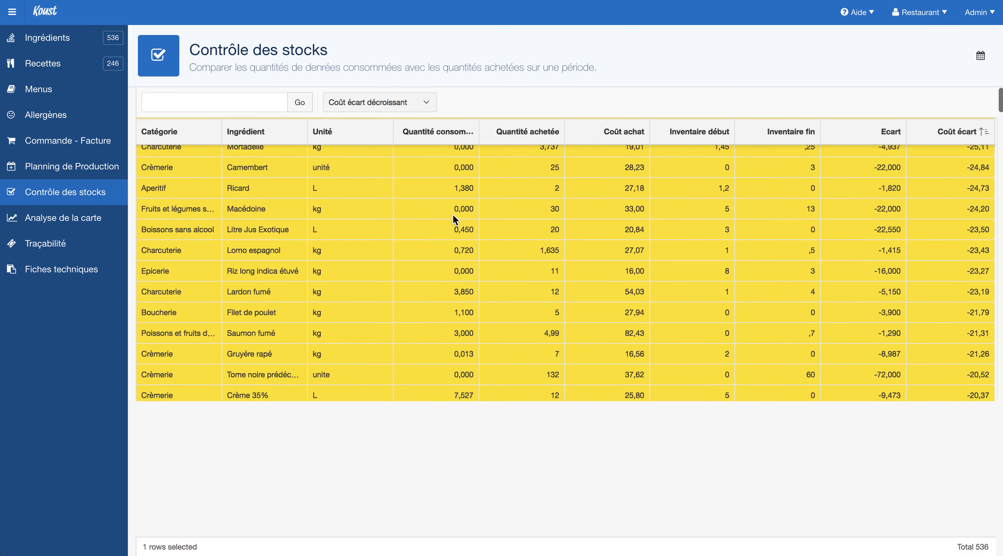
{"action": "scroll", "coordinate": [755, 274], "scroll_direction": "up", "scroll_amount": 7}
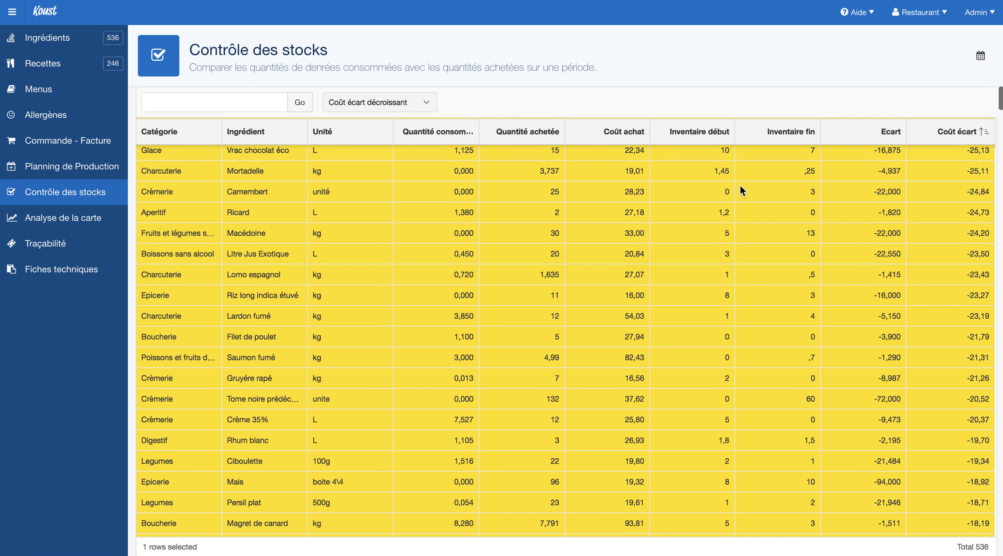
{"action": "scroll", "coordinate": [798, 281], "scroll_direction": "up", "scroll_amount": 2}
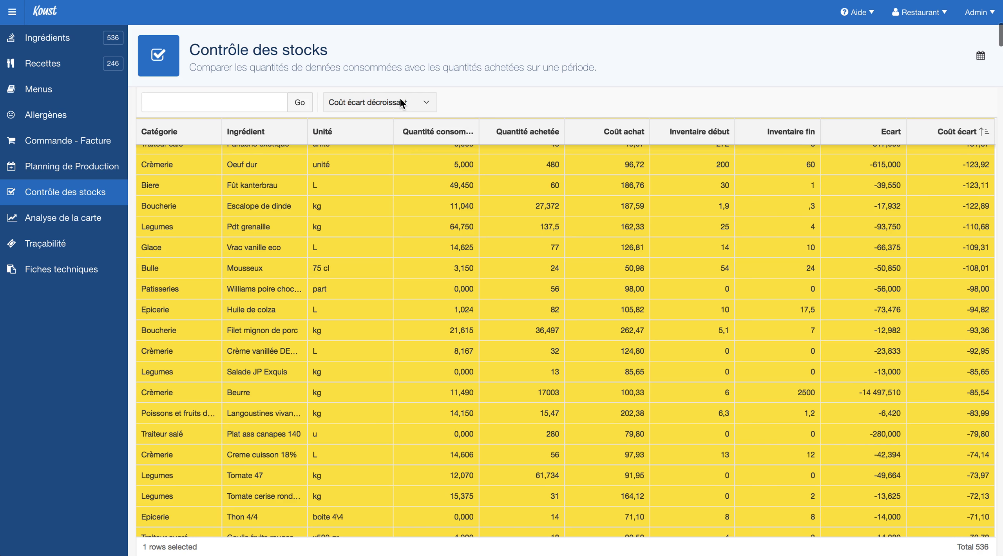
{"action": "left_click", "coordinate": [399, 101]}
{"action": "left_click", "coordinate": [493, 83]}
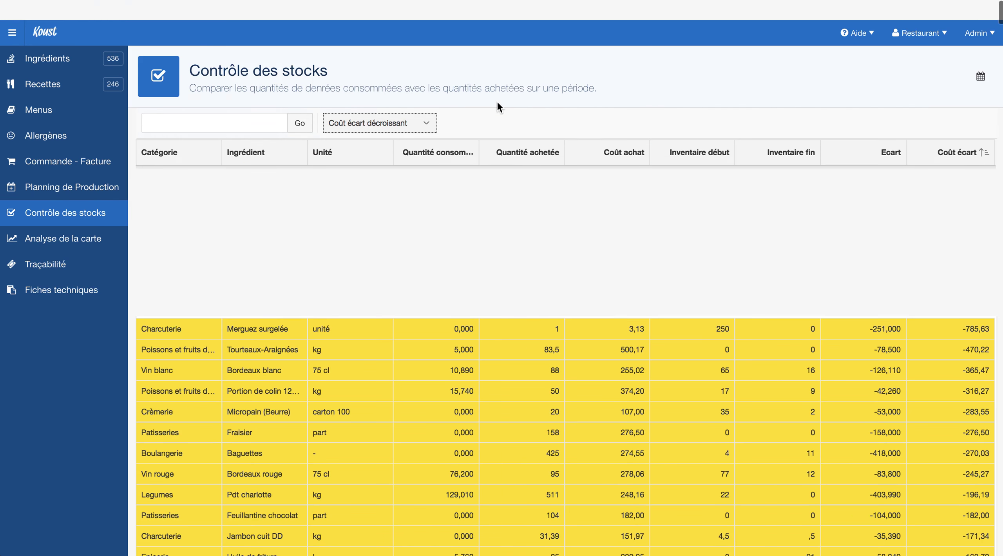
- Extend the variance analysis period by setting its end date to 31-Juil.-2017
{"action": "scroll", "coordinate": [573, 375], "scroll_direction": "up", "scroll_amount": 5}
{"action": "left_click", "coordinate": [457, 194]}
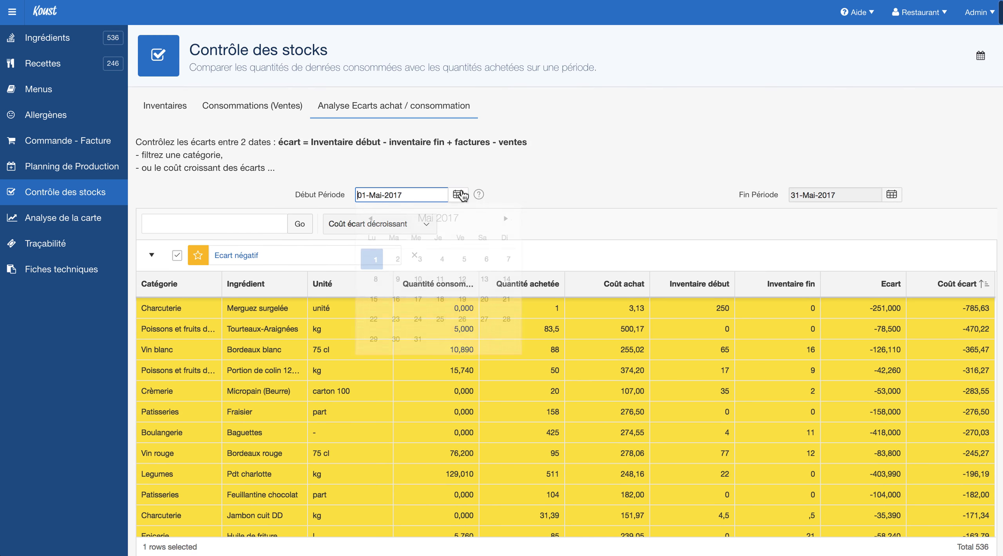
{"action": "left_click", "coordinate": [875, 193]}
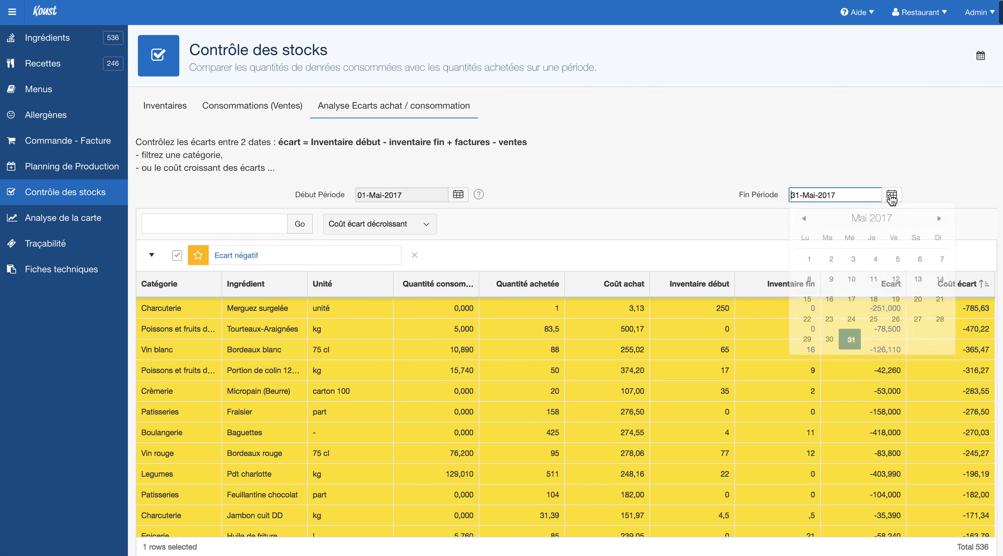
{"action": "left_click", "coordinate": [939, 218]}
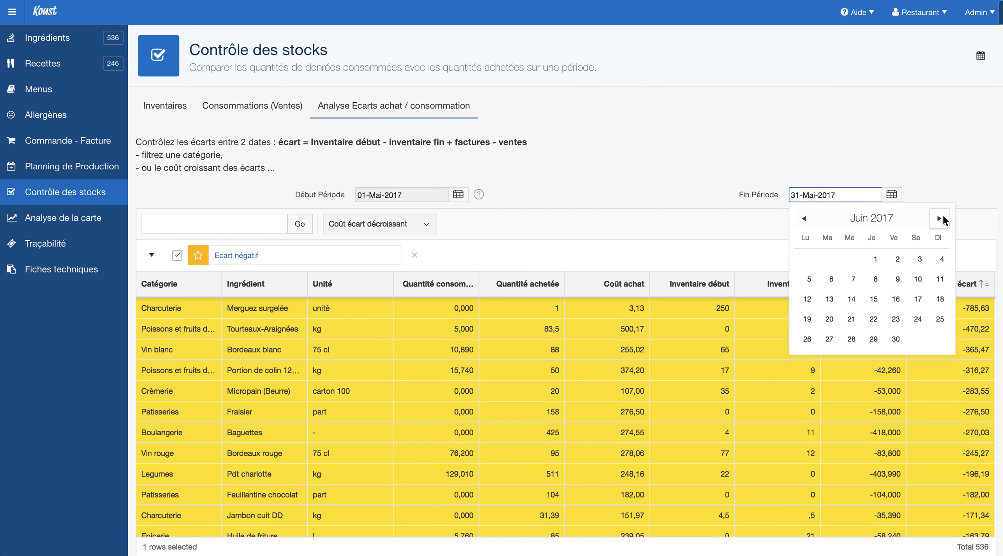
{"action": "left_click", "coordinate": [942, 219]}
{"action": "left_click", "coordinate": [807, 363]}
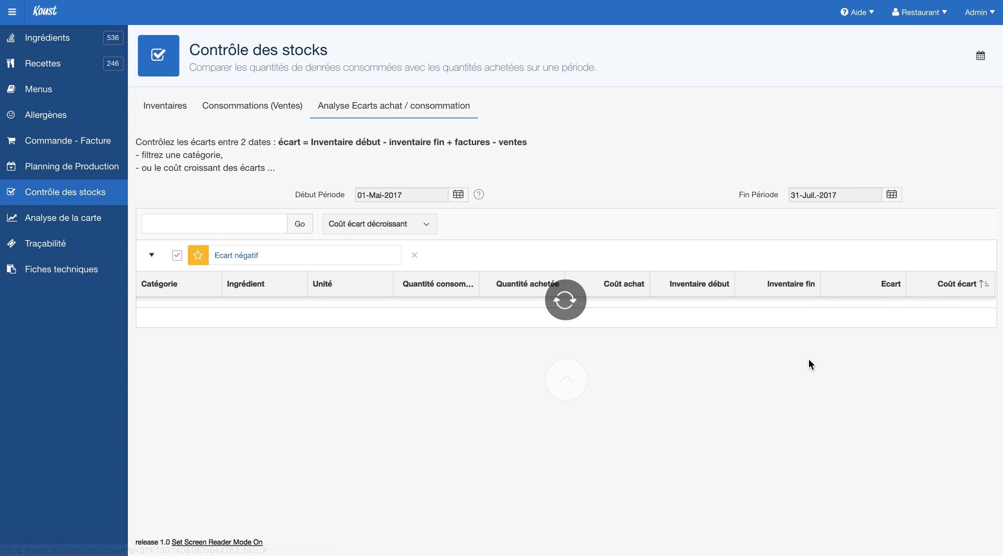